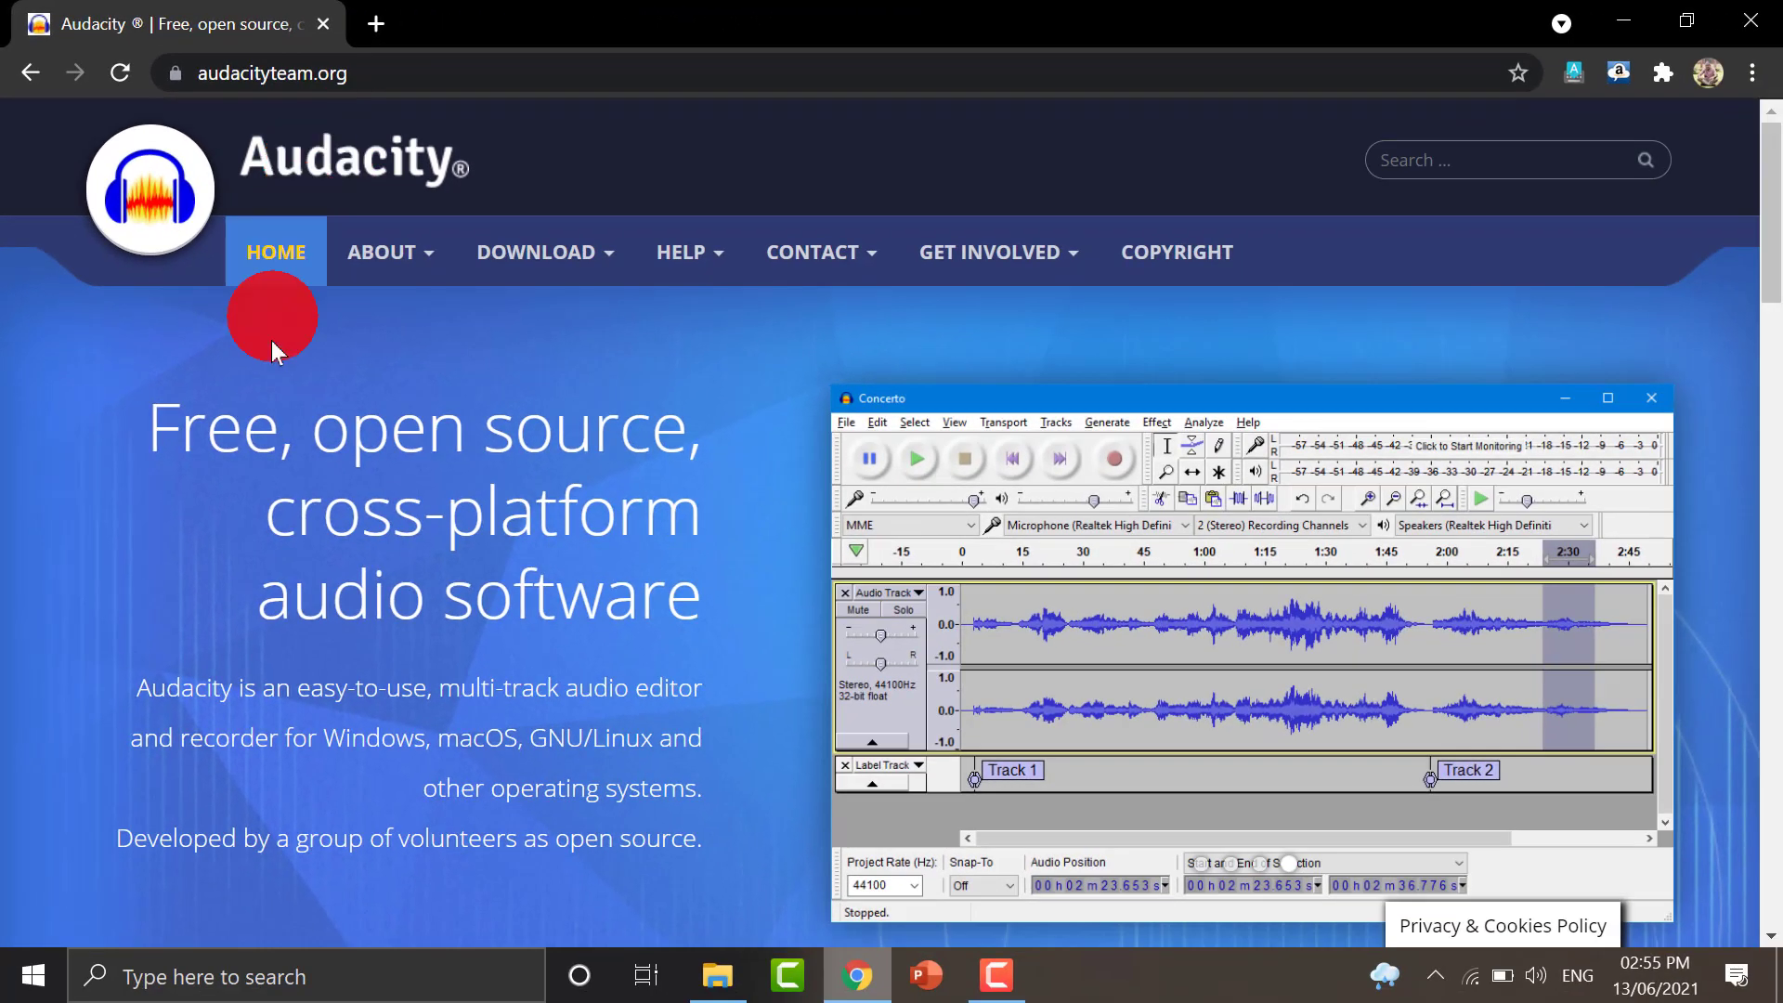
# Open the Audacity download page from the website's home page
pyautogui.scroll(-2, 498, 566)
pyautogui.scroll(-1, 498, 566)
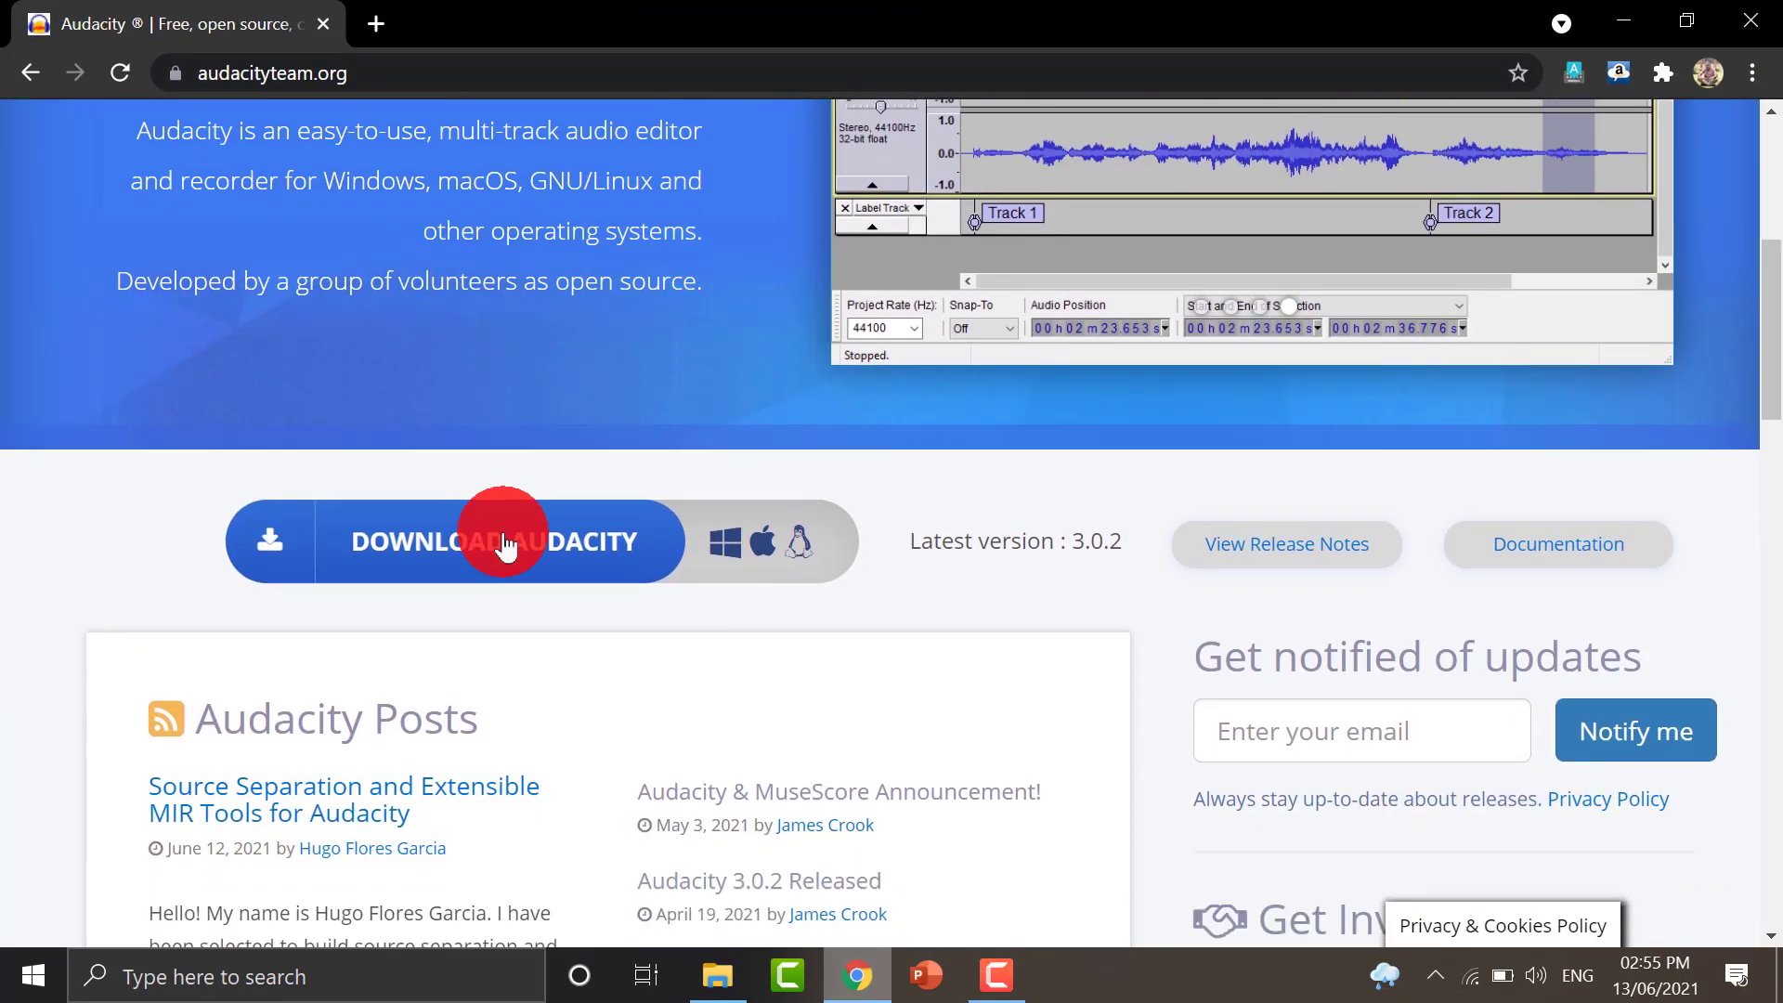
pyautogui.click(427, 561)
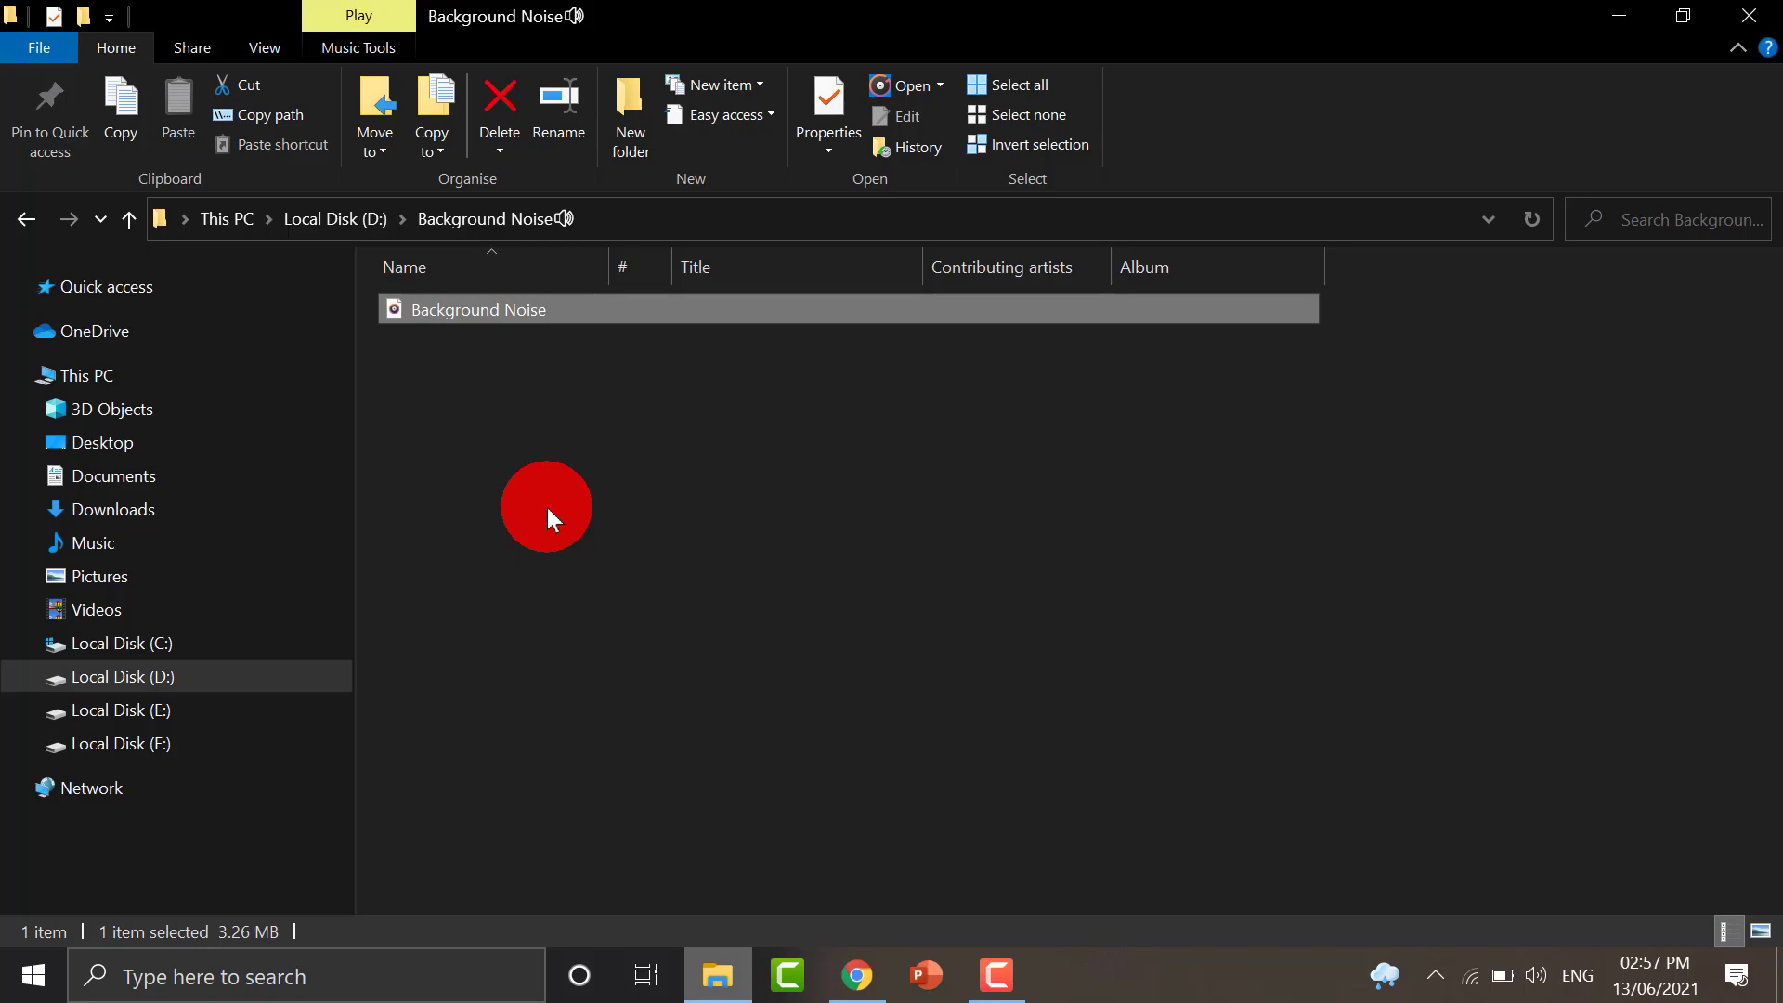
# Play the Background Noise recording from its folder on drive D, and close the player and the folder
pyautogui.doubleClick(539, 309)
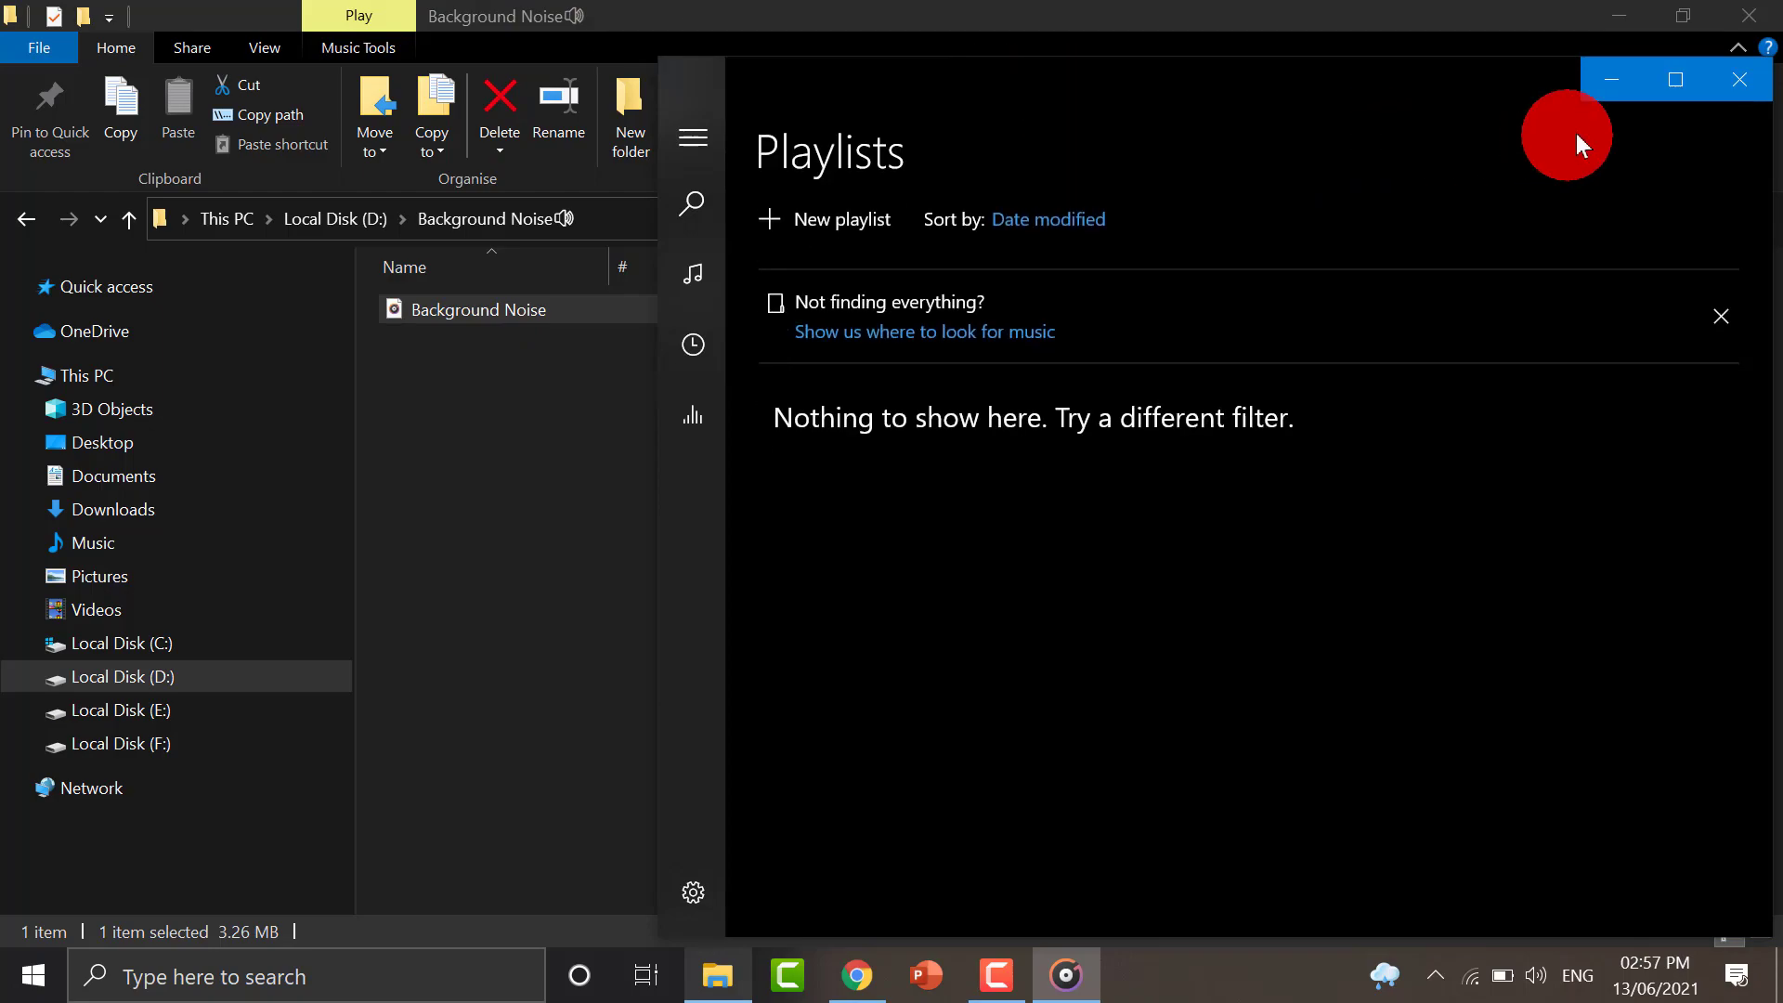
pyautogui.click(1745, 83)
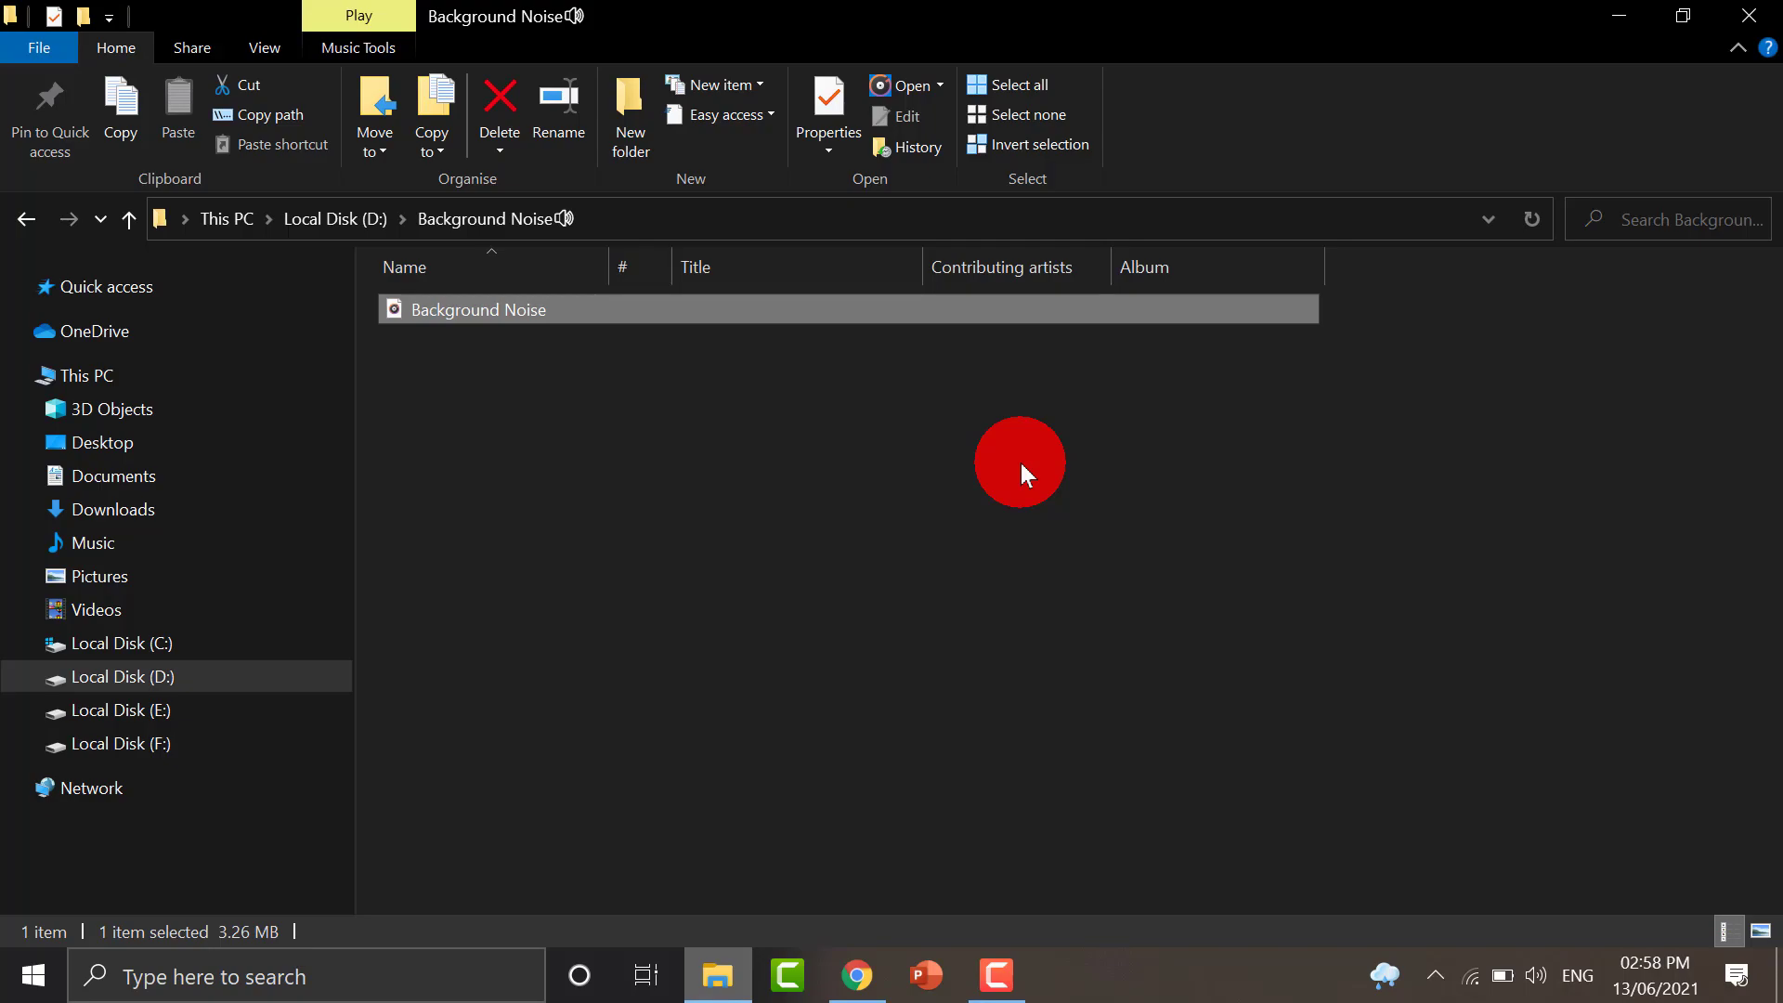
pyautogui.click(1748, 15)
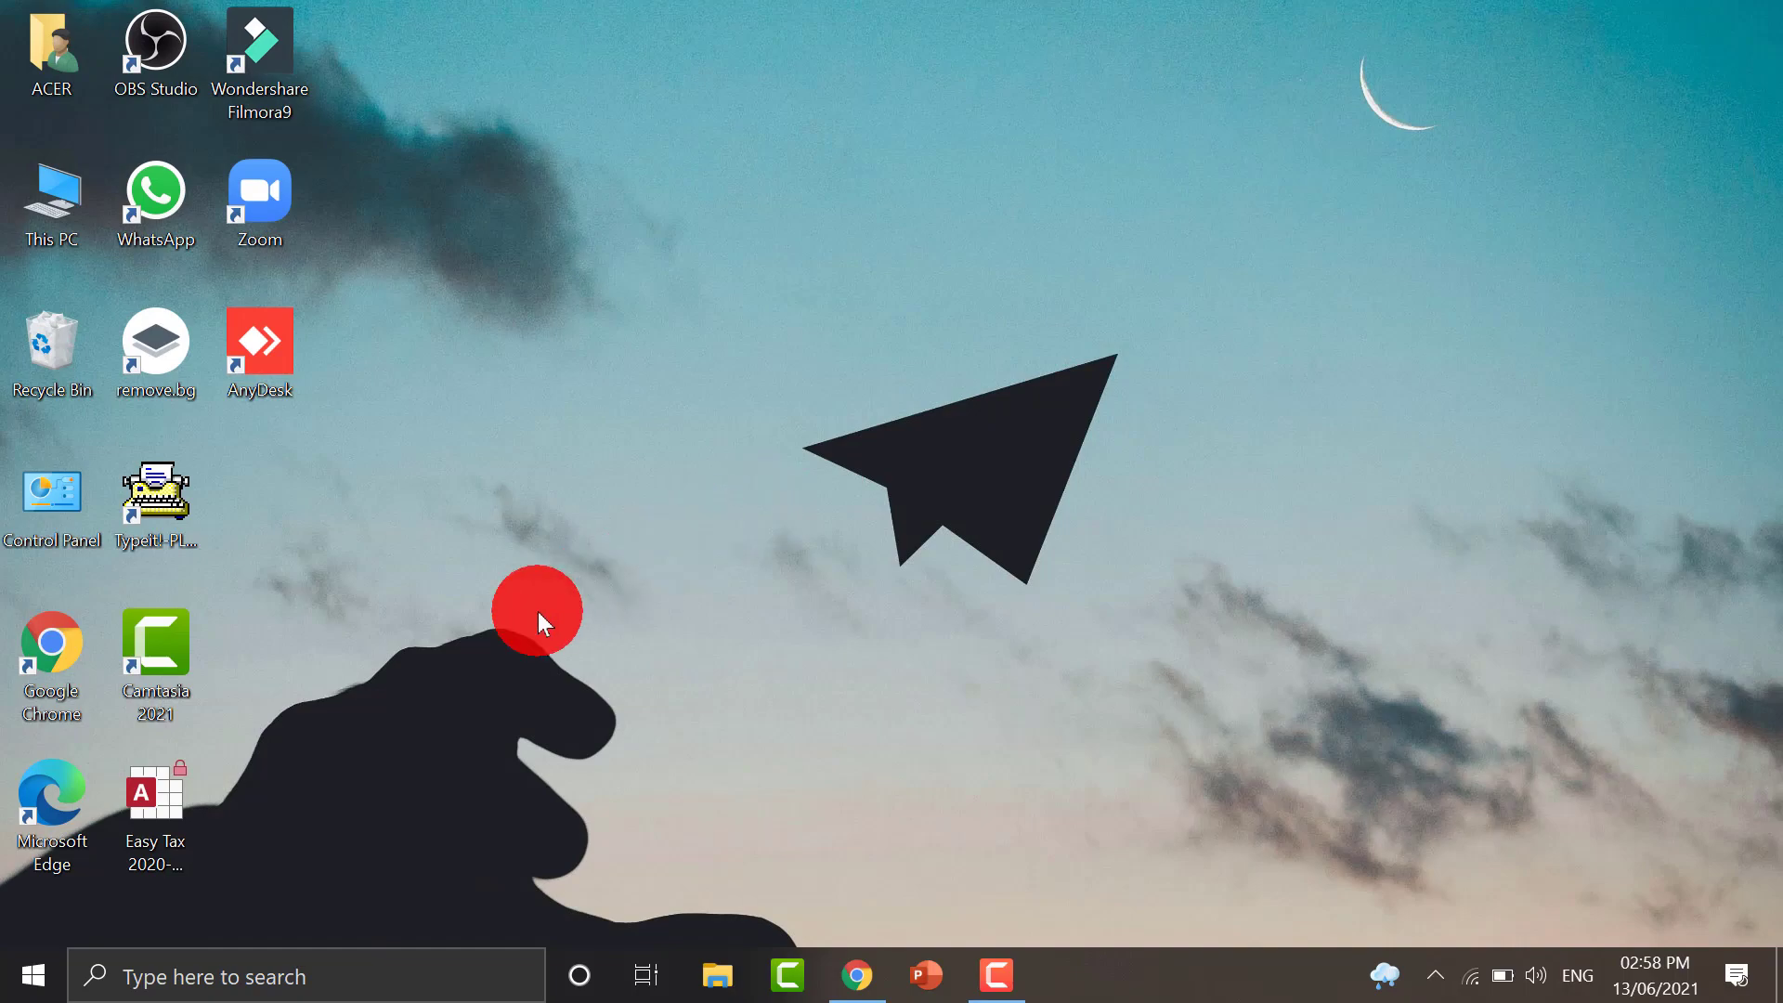
# Launch Audacity and import the Background Noise audio file
pyautogui.click(242, 977)
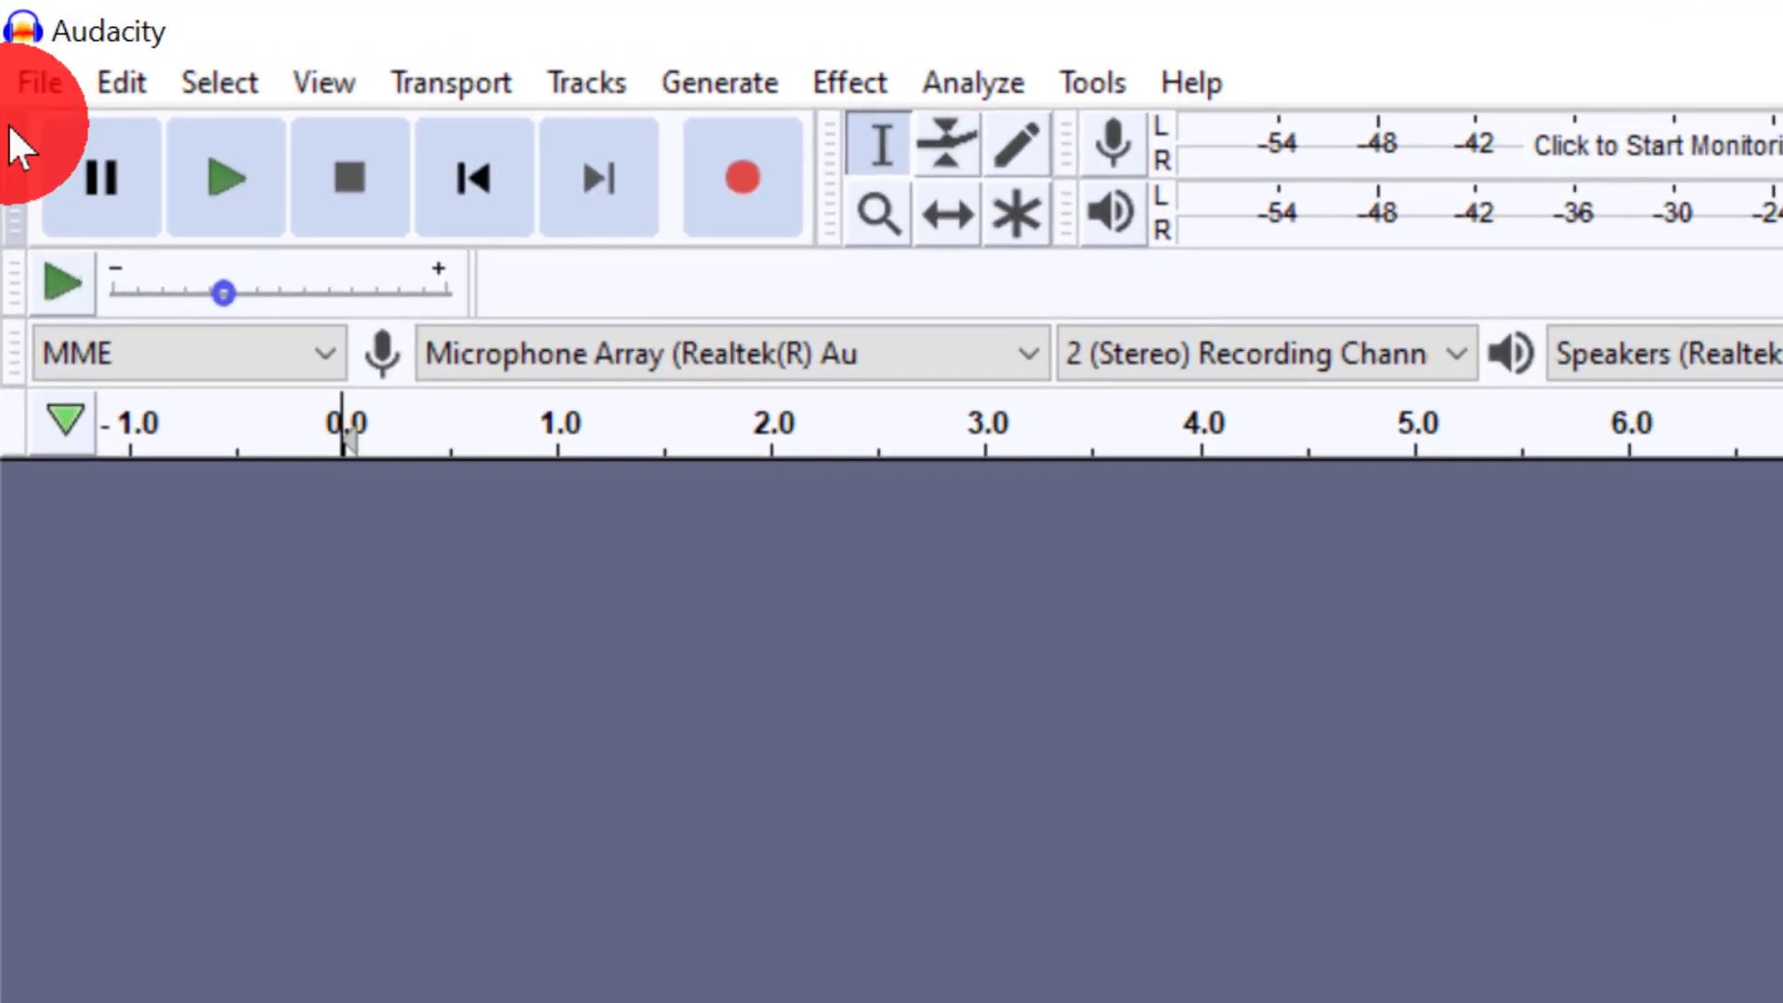
pyautogui.click(52, 71)
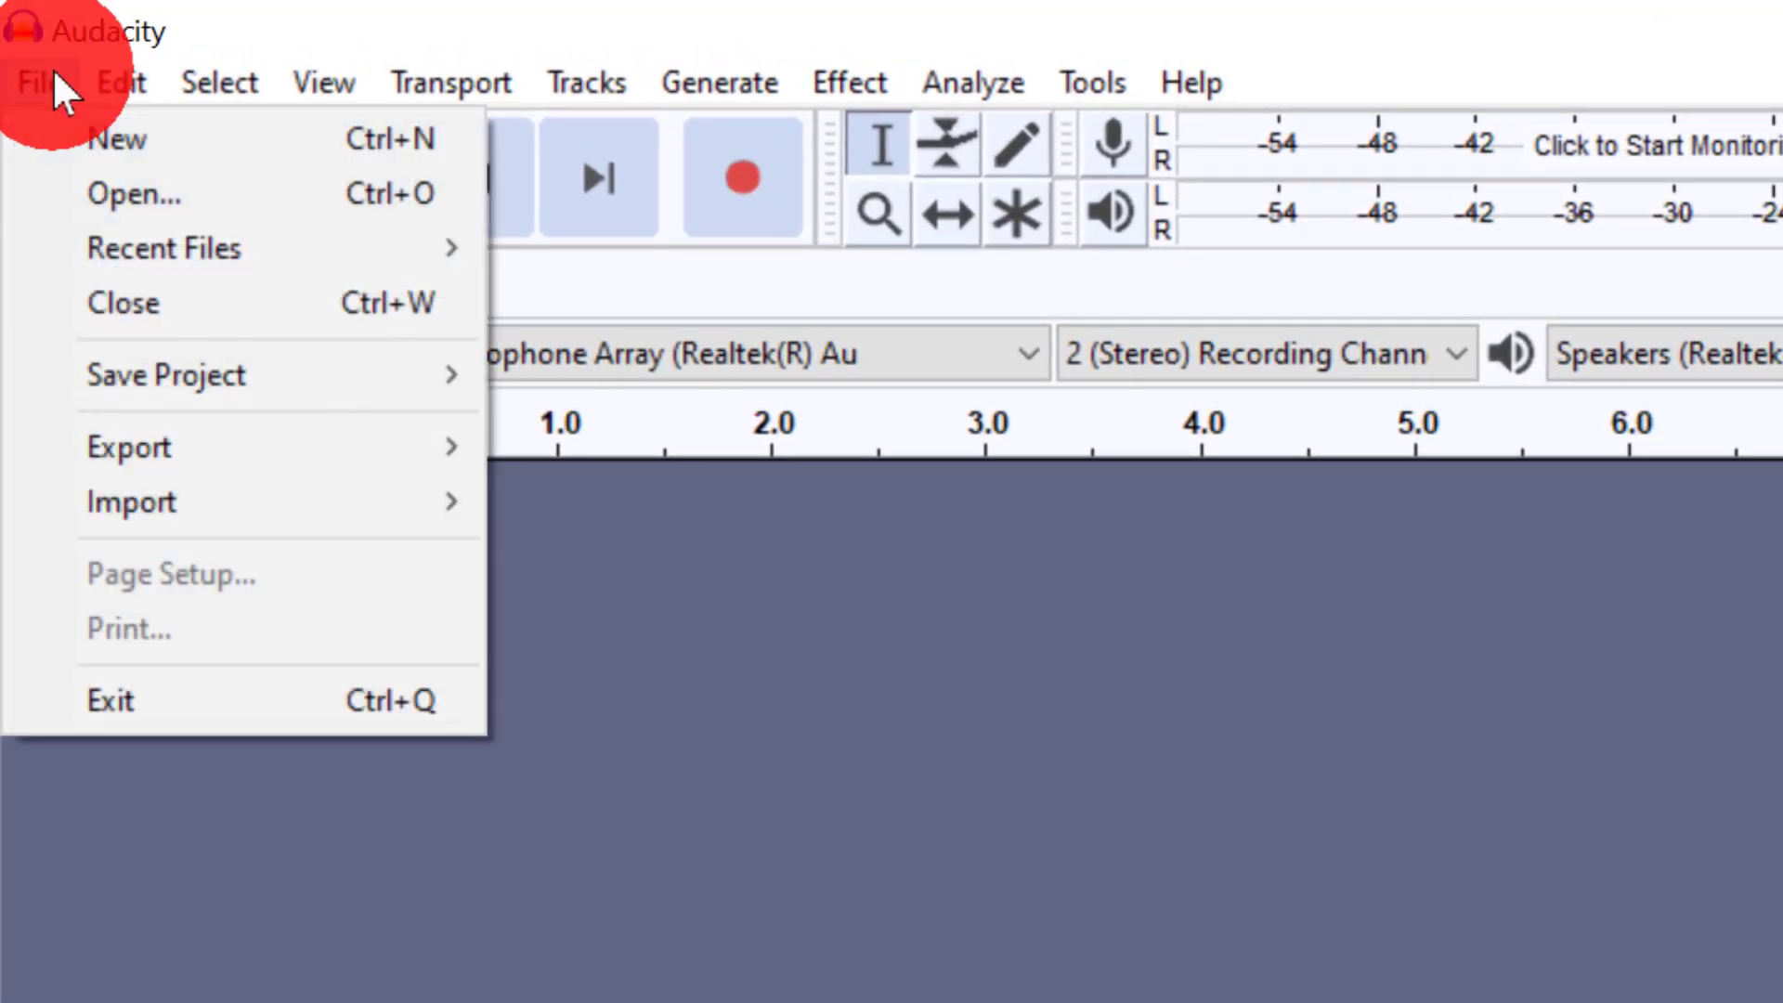
pyautogui.moveTo(243, 507)
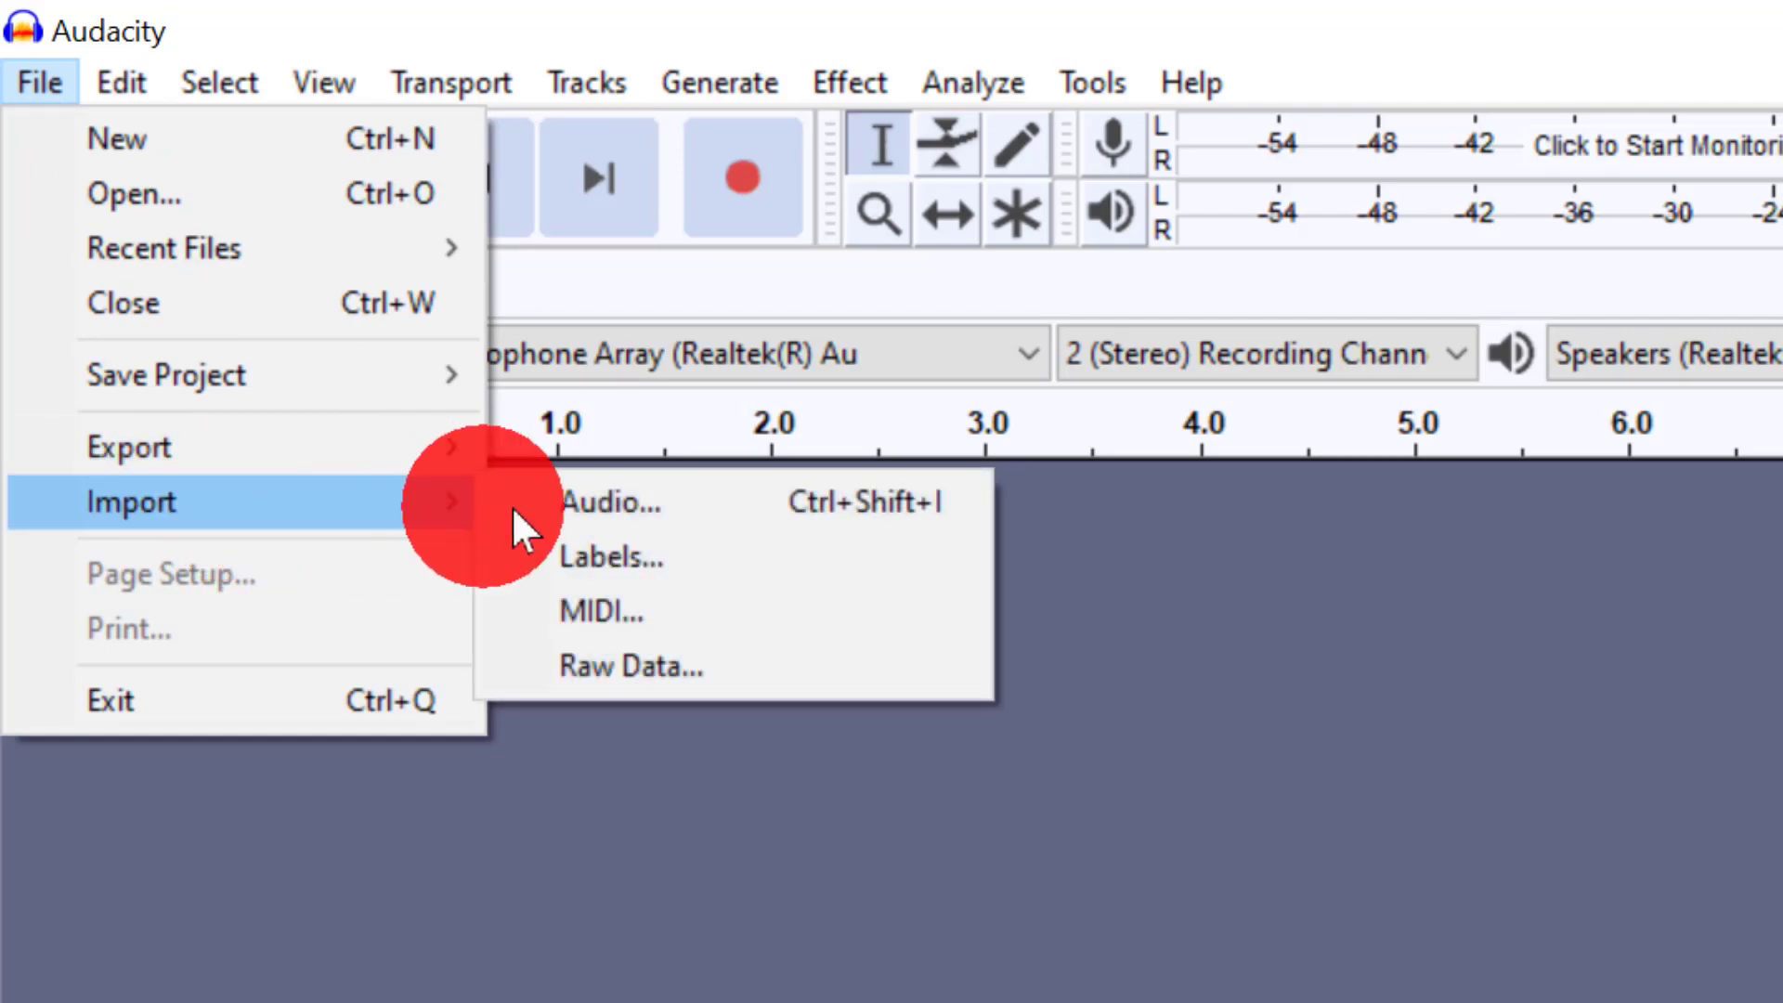
pyautogui.click(571, 492)
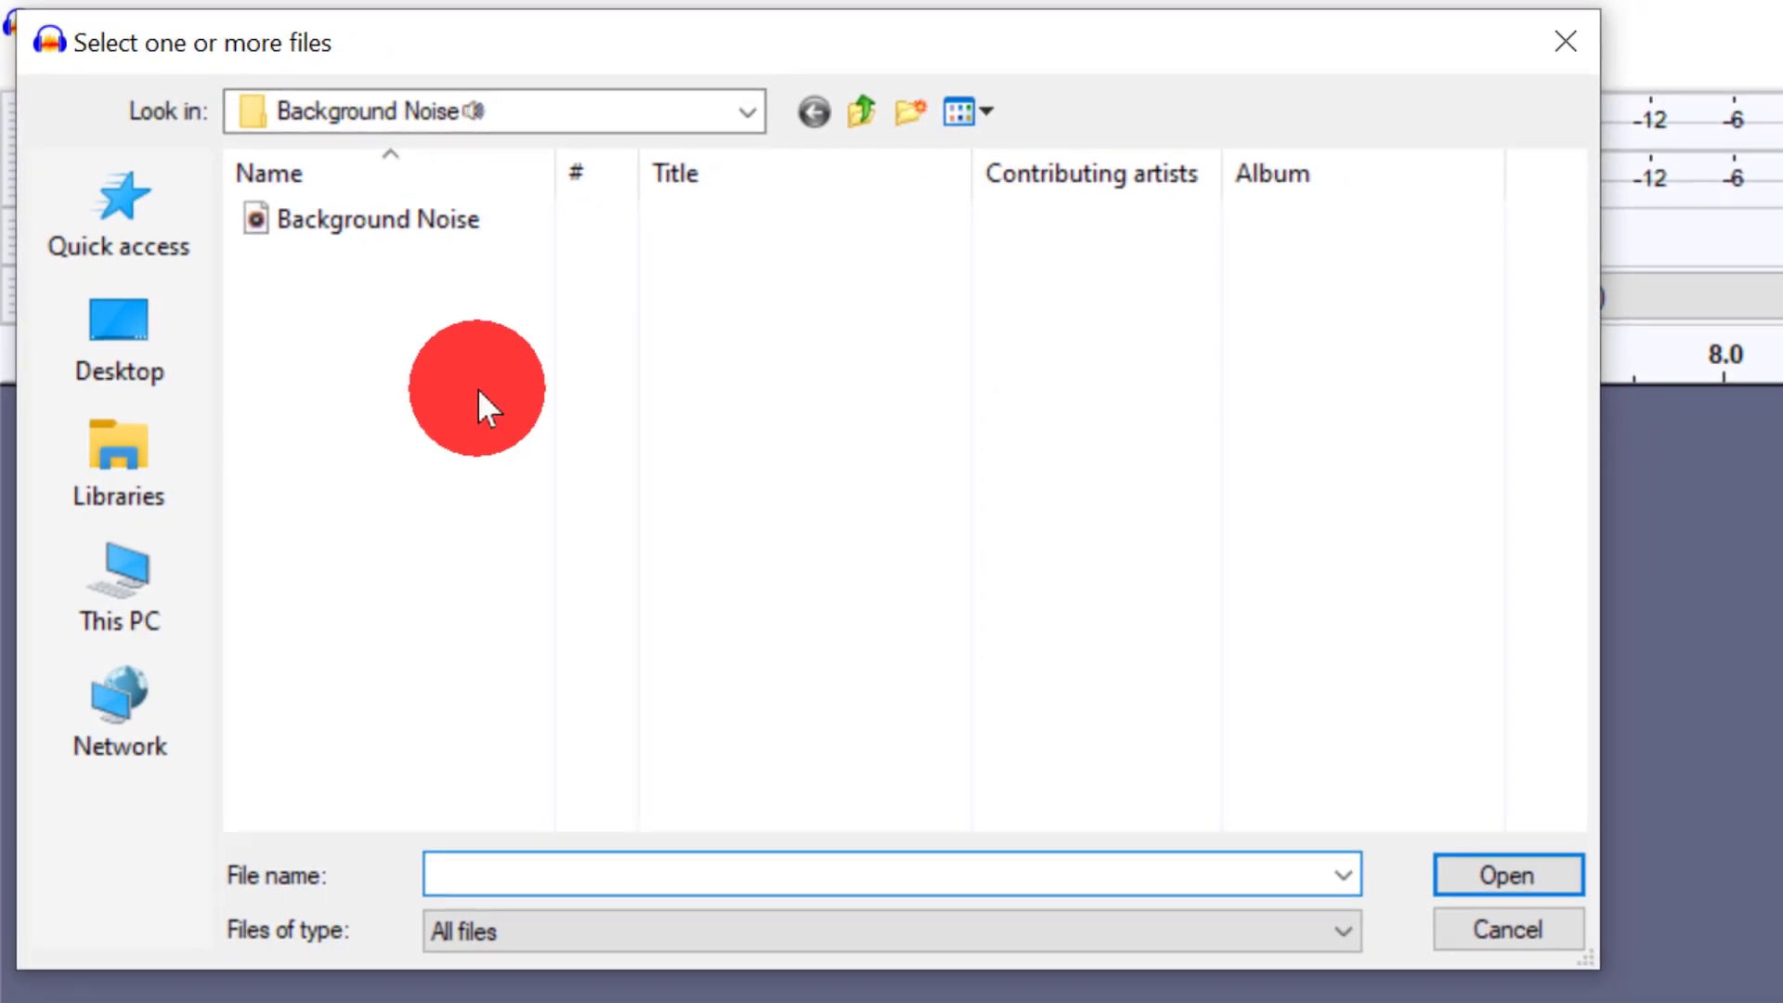
pyautogui.click(473, 232)
pyautogui.click(1522, 882)
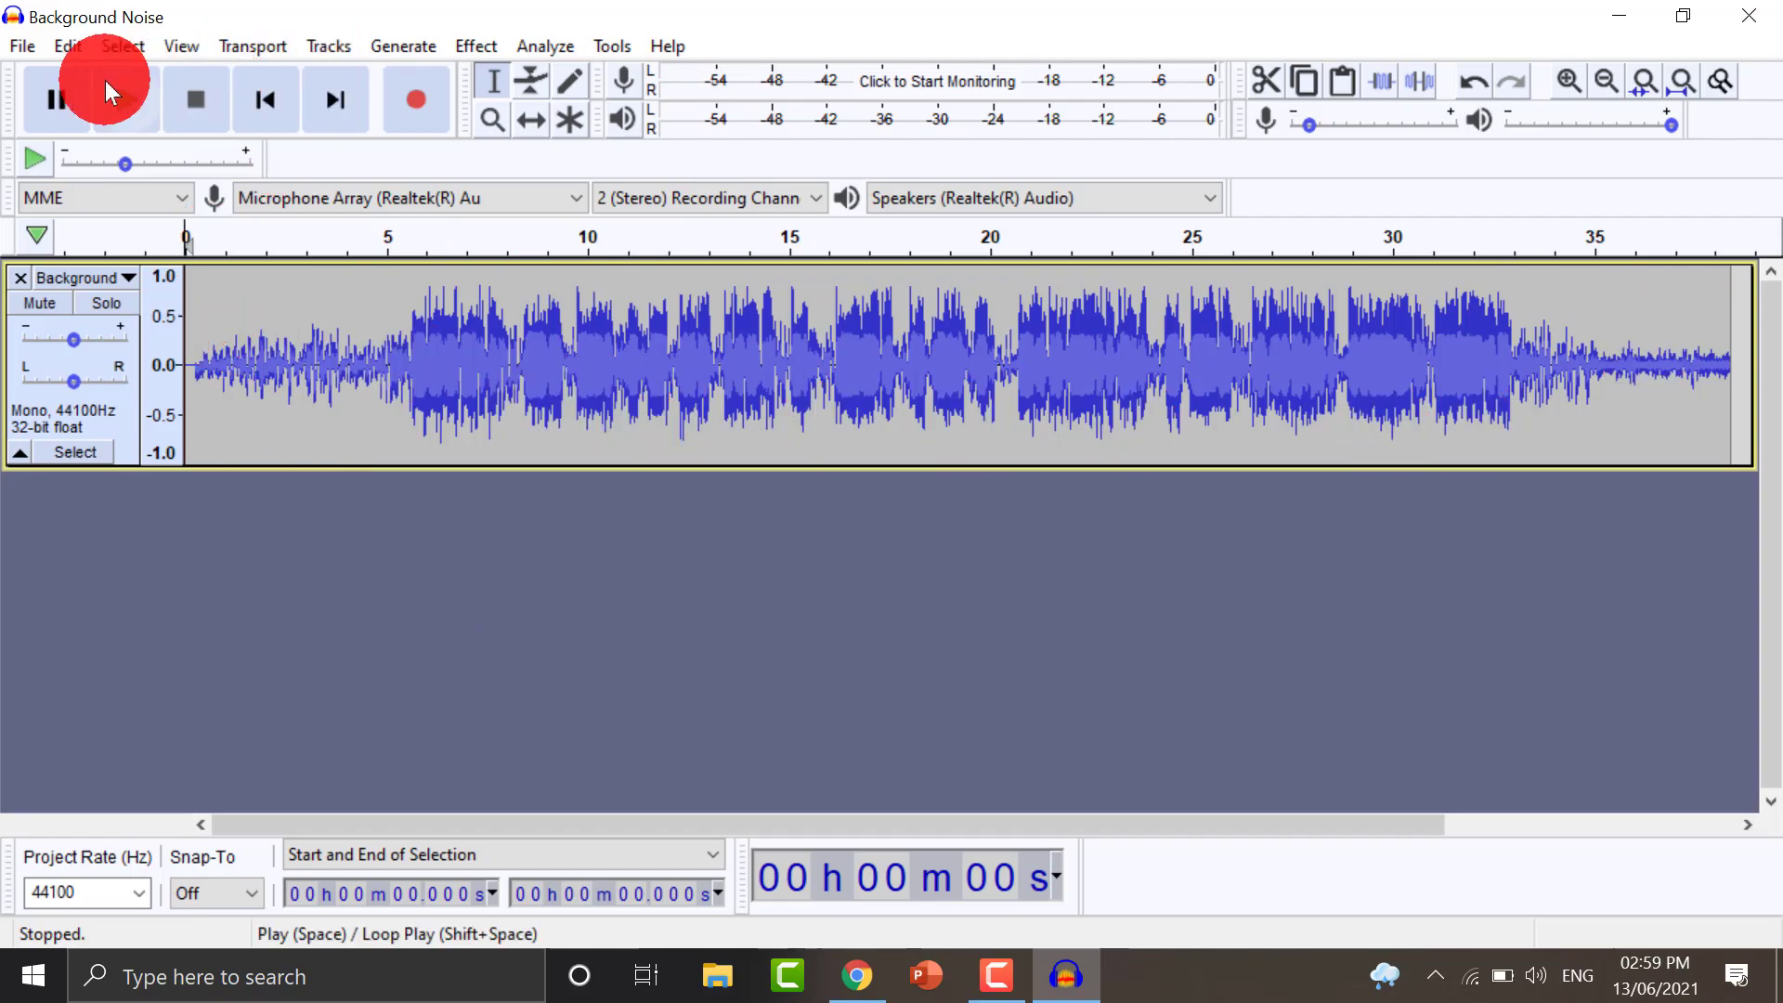
# Play the imported track to hear its background noise, replay its beginning, and stop playback
pyautogui.click(142, 82)
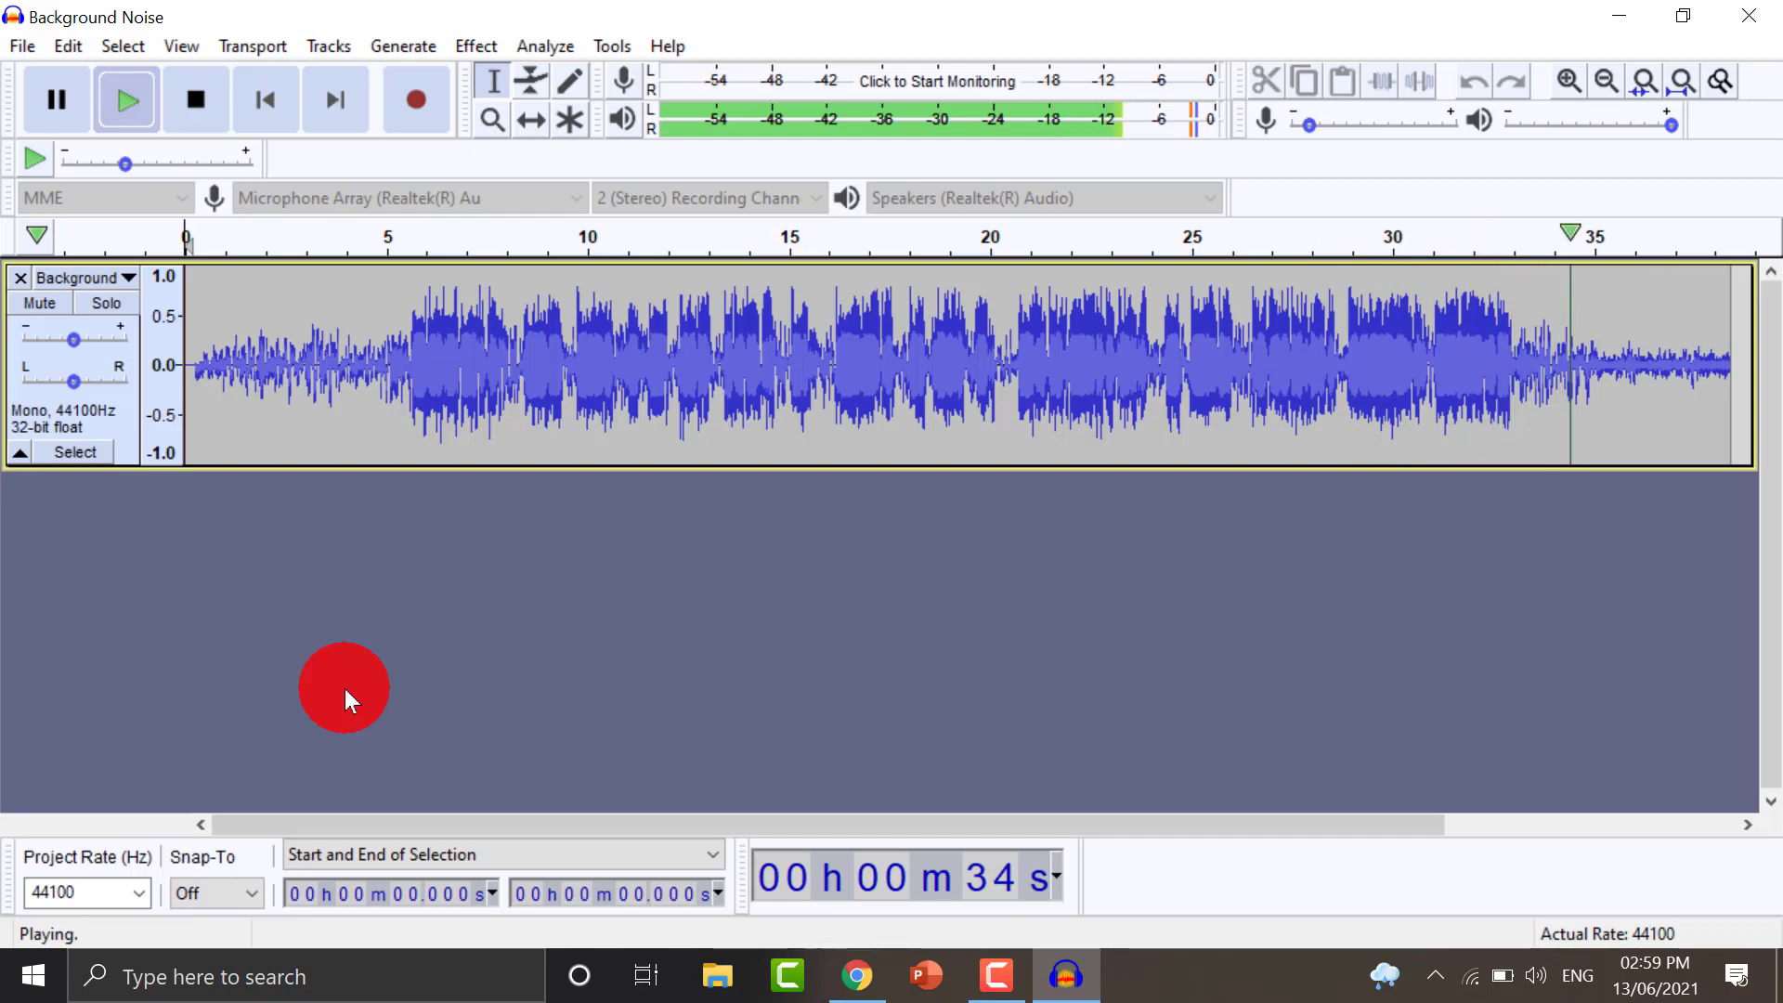
pyautogui.press('space')
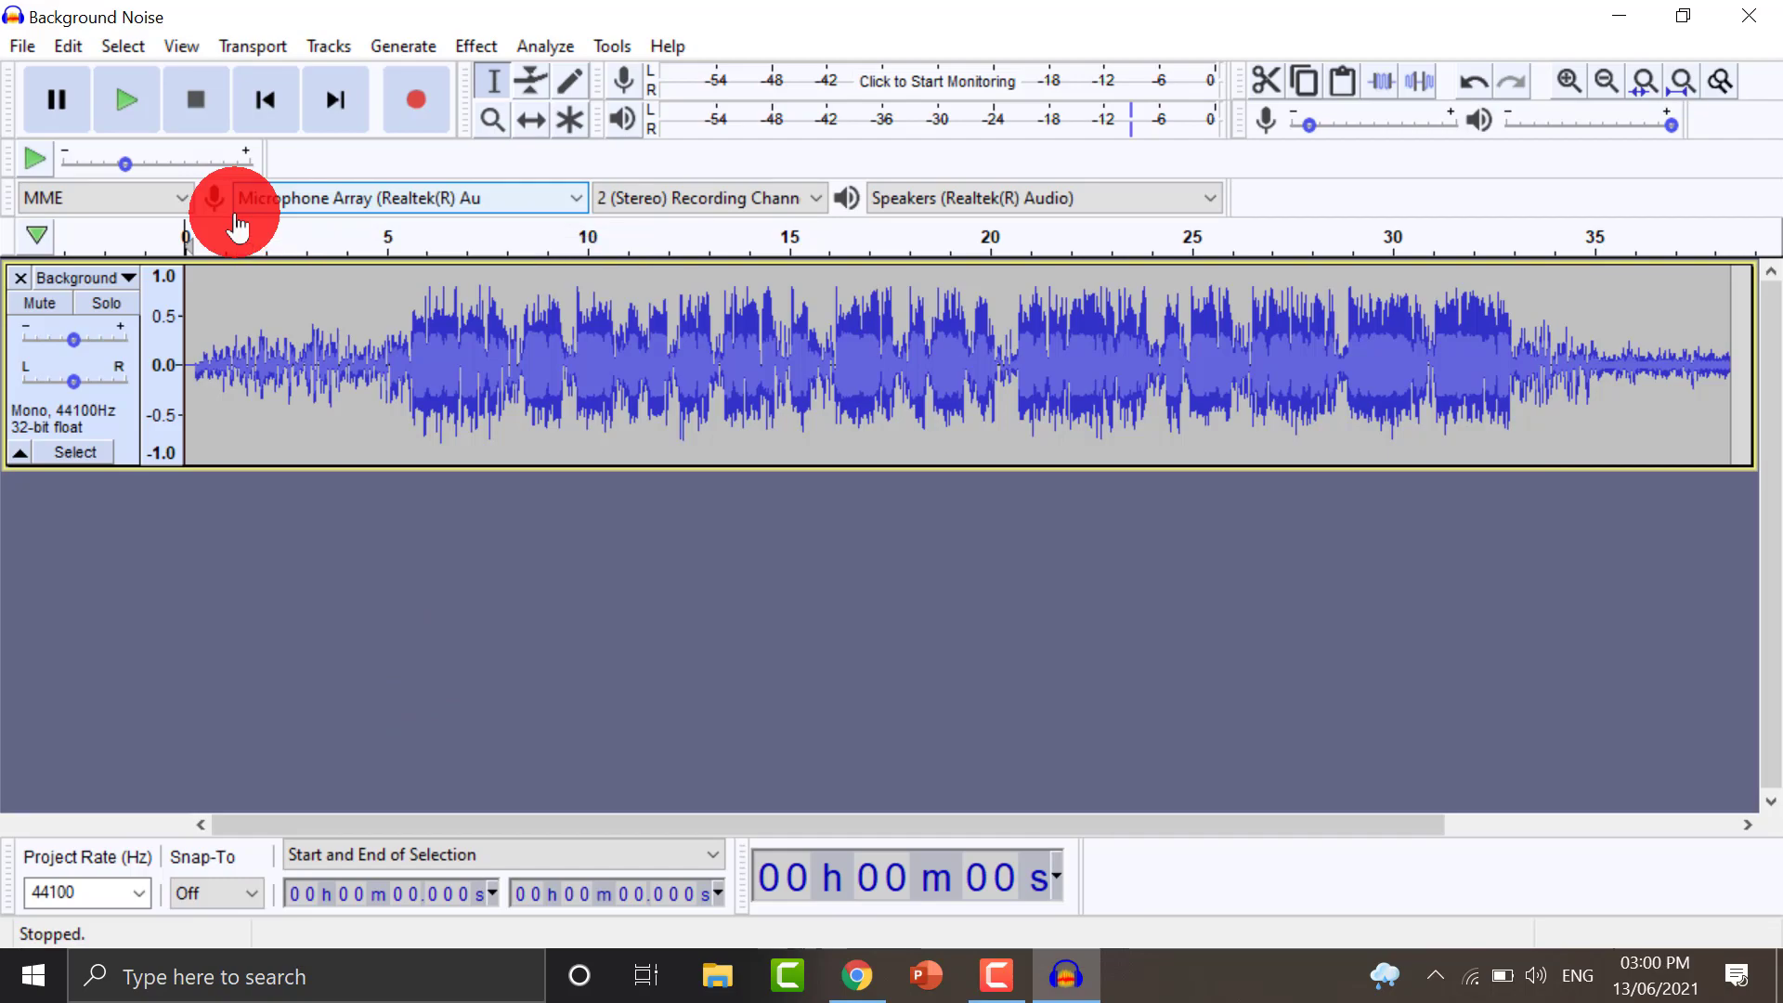
pyautogui.press('space')
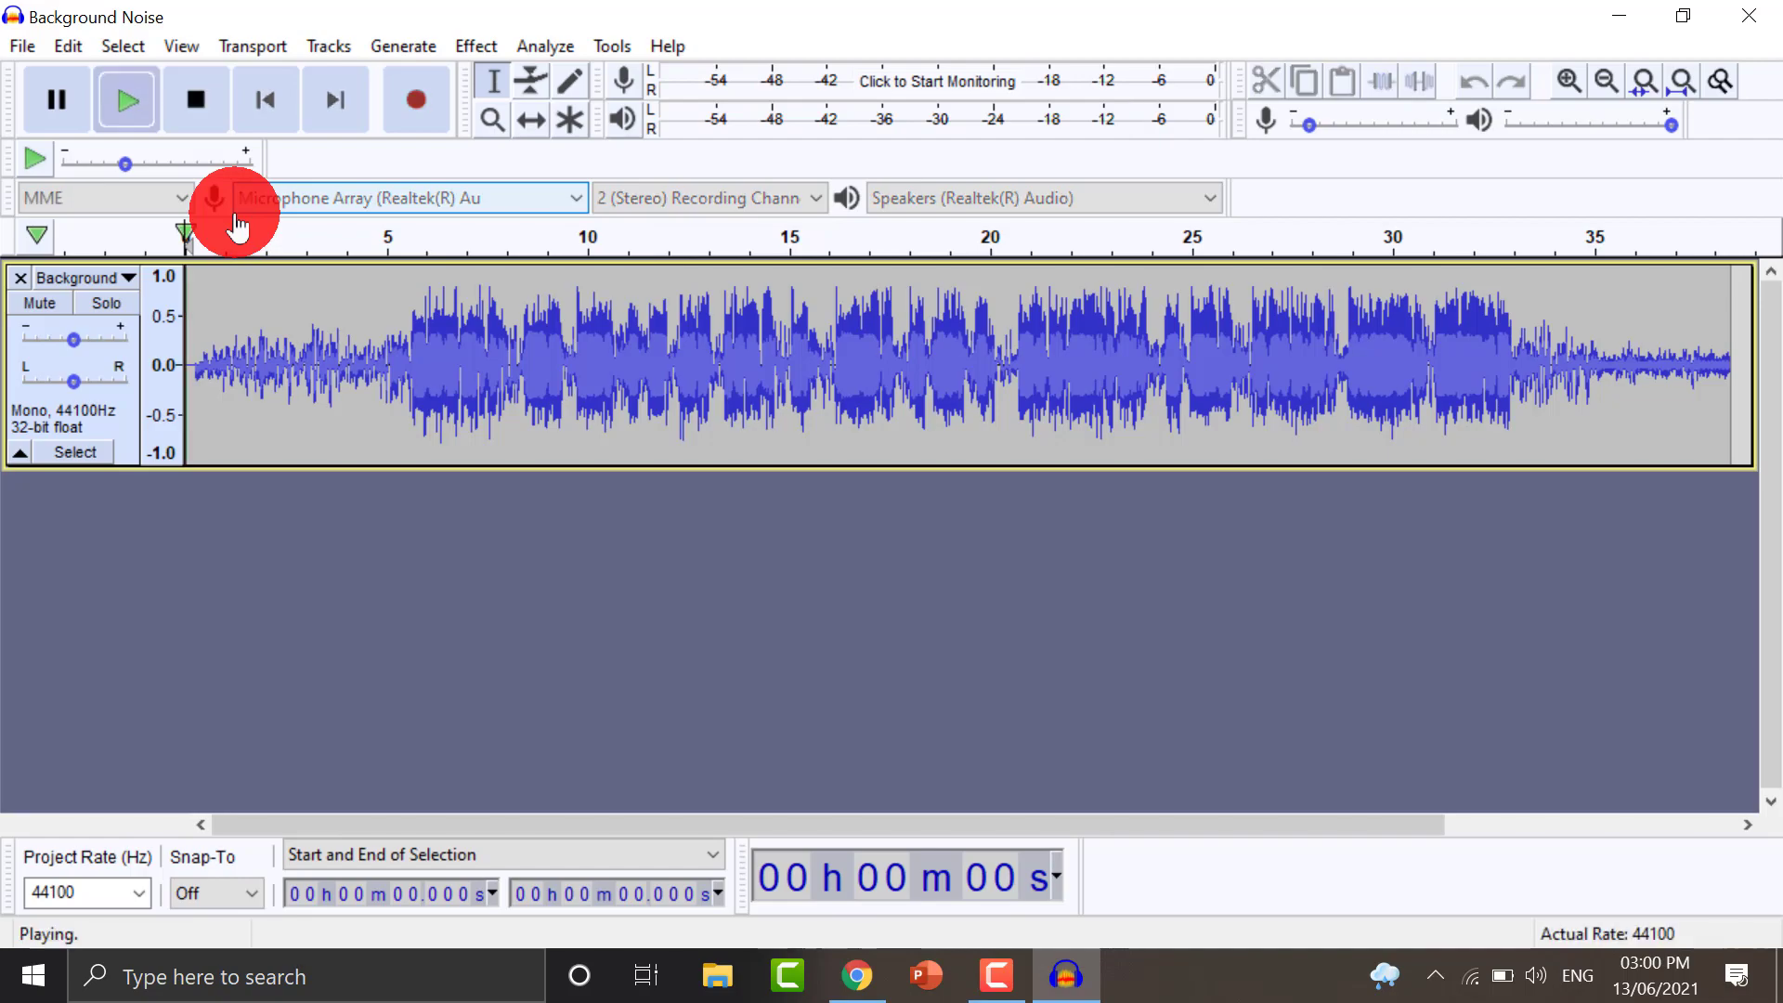
pyautogui.press('space')
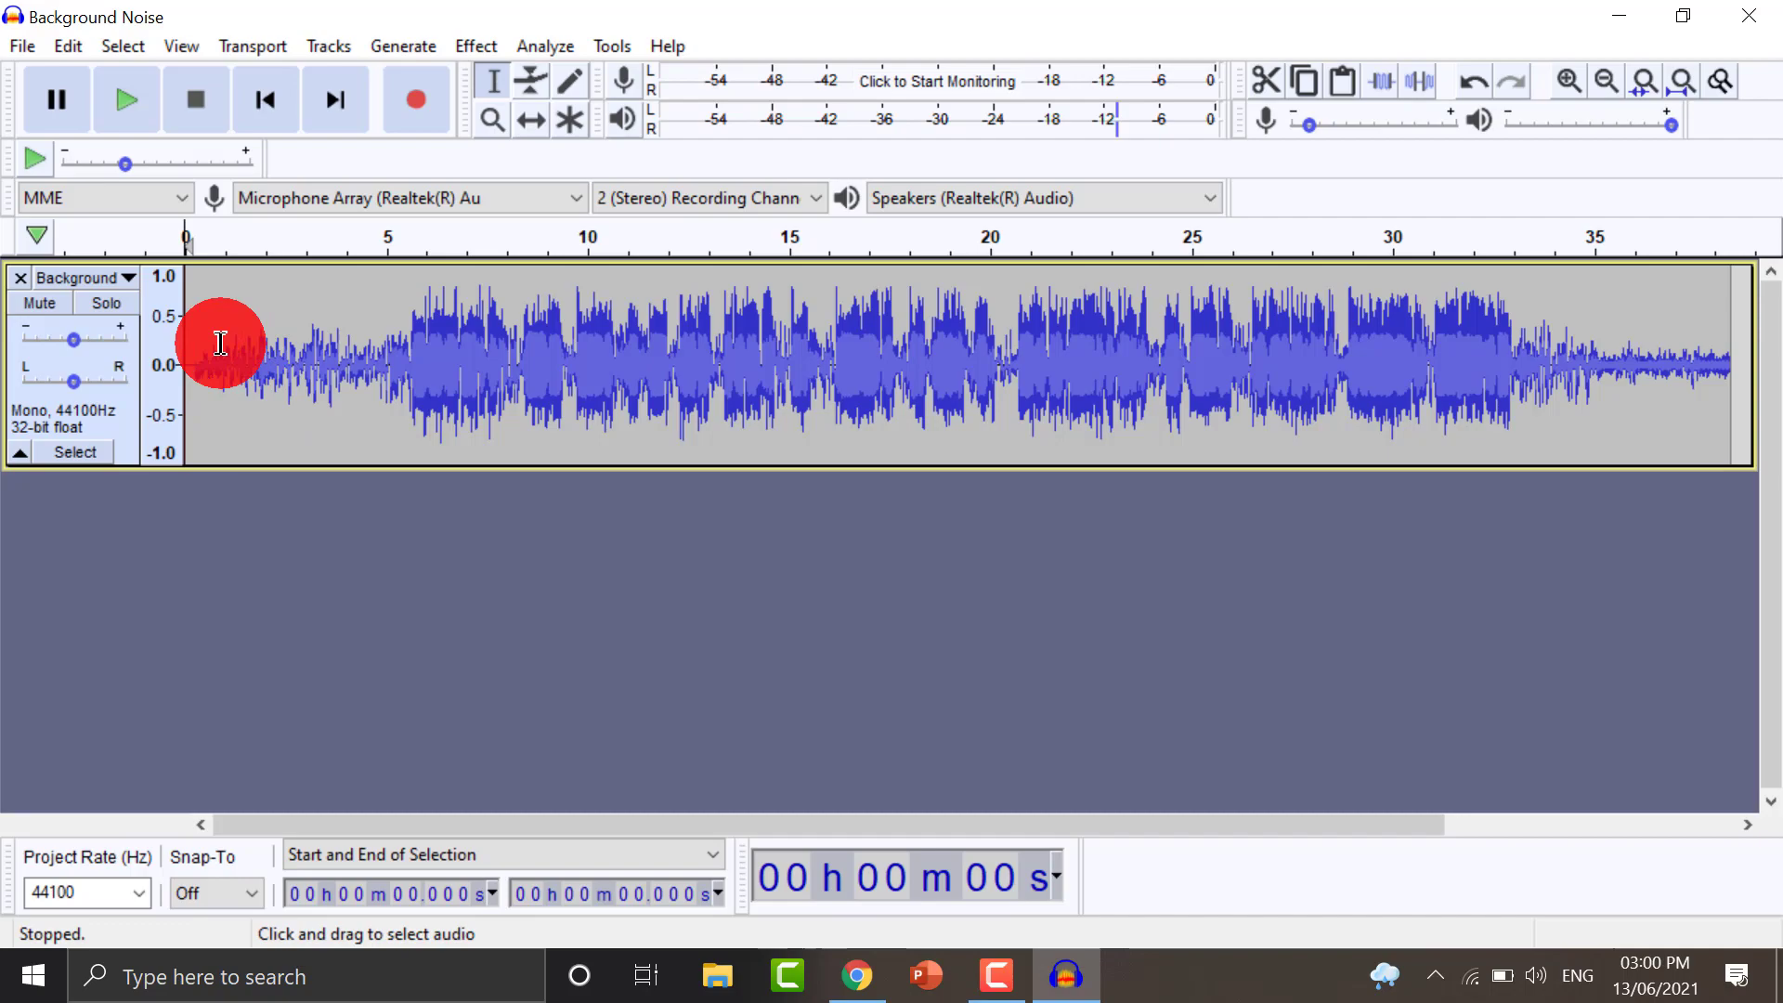
# Select the noise-only section from about 0.8 to 4.8 seconds and capture it as the Noise Reduction profile
pyautogui.moveTo(219, 343); pyautogui.dragTo(378, 300)
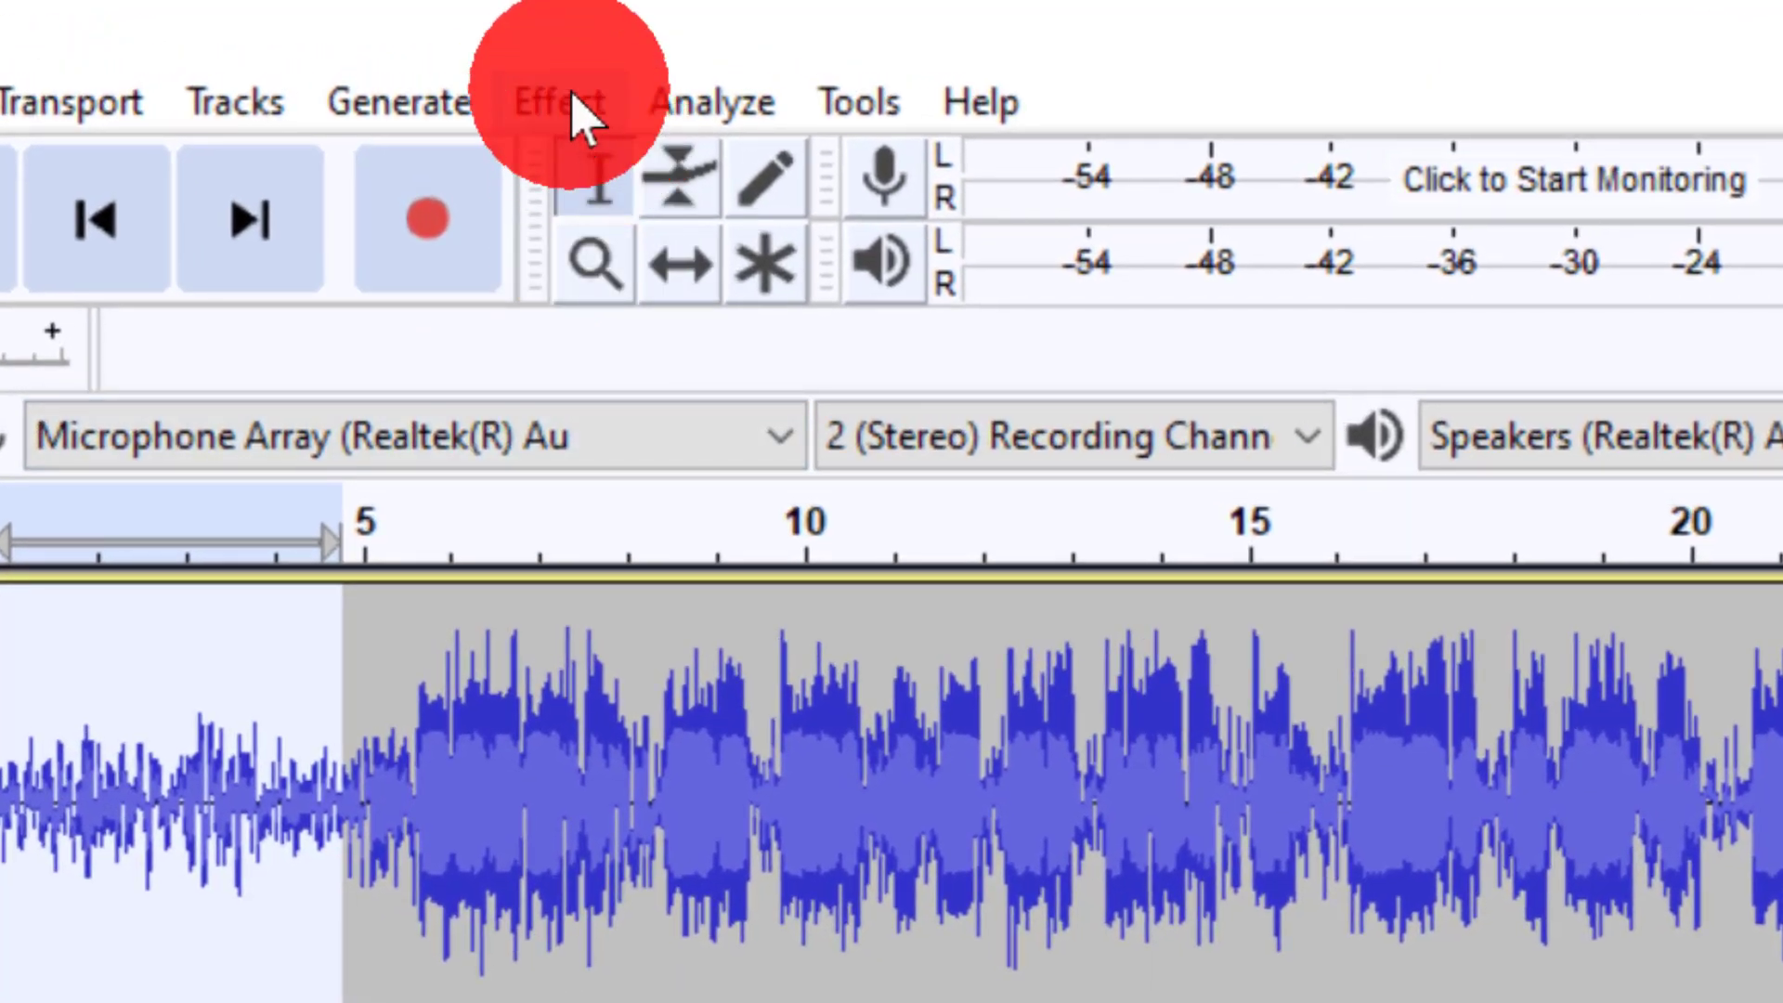
pyautogui.click(567, 103)
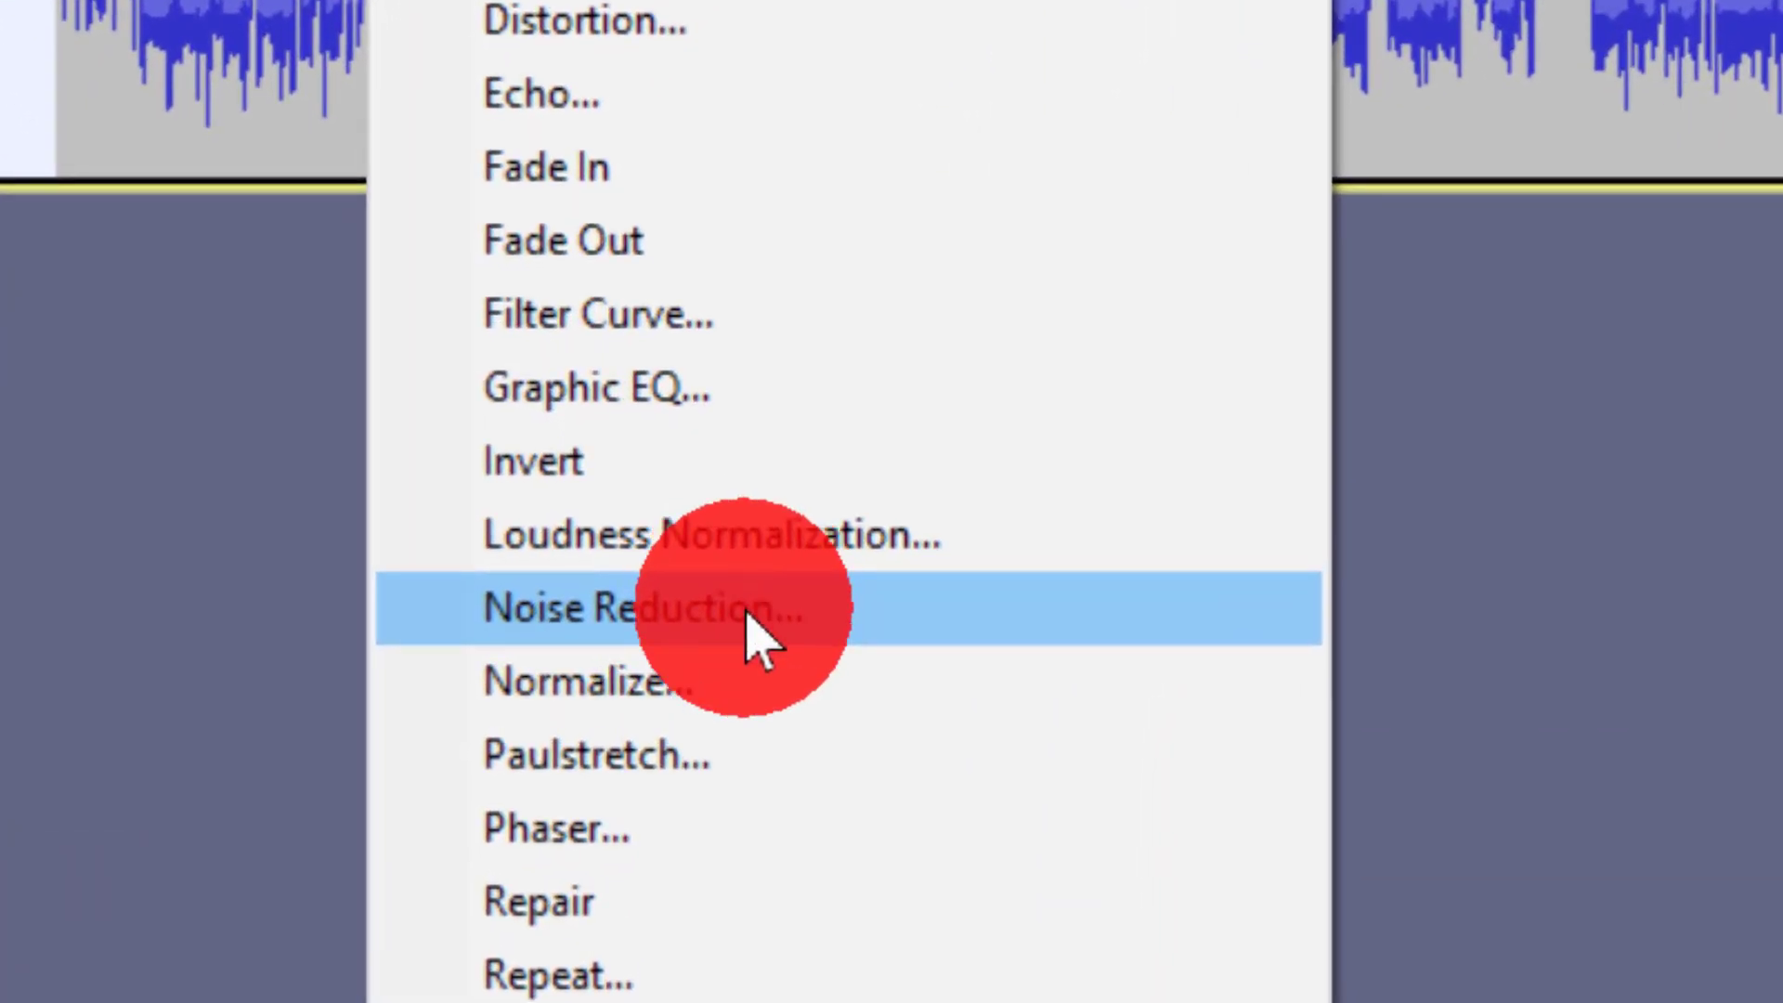
pyautogui.click(760, 641)
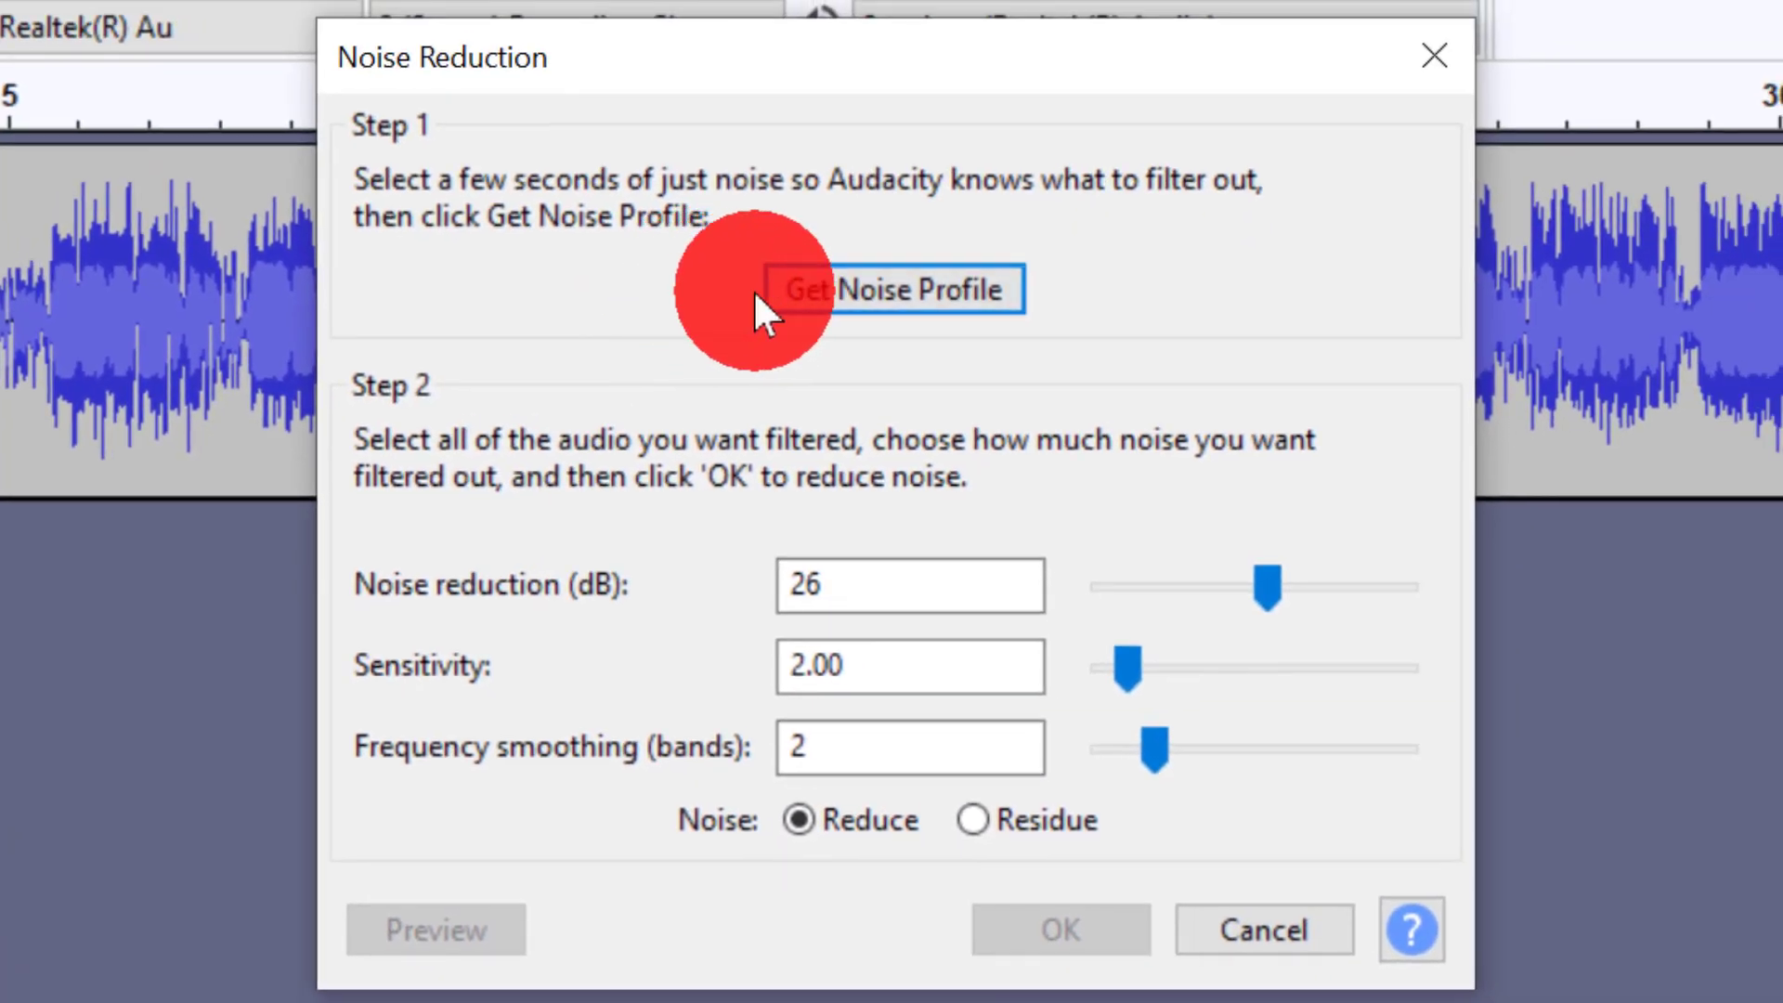
pyautogui.click(959, 293)
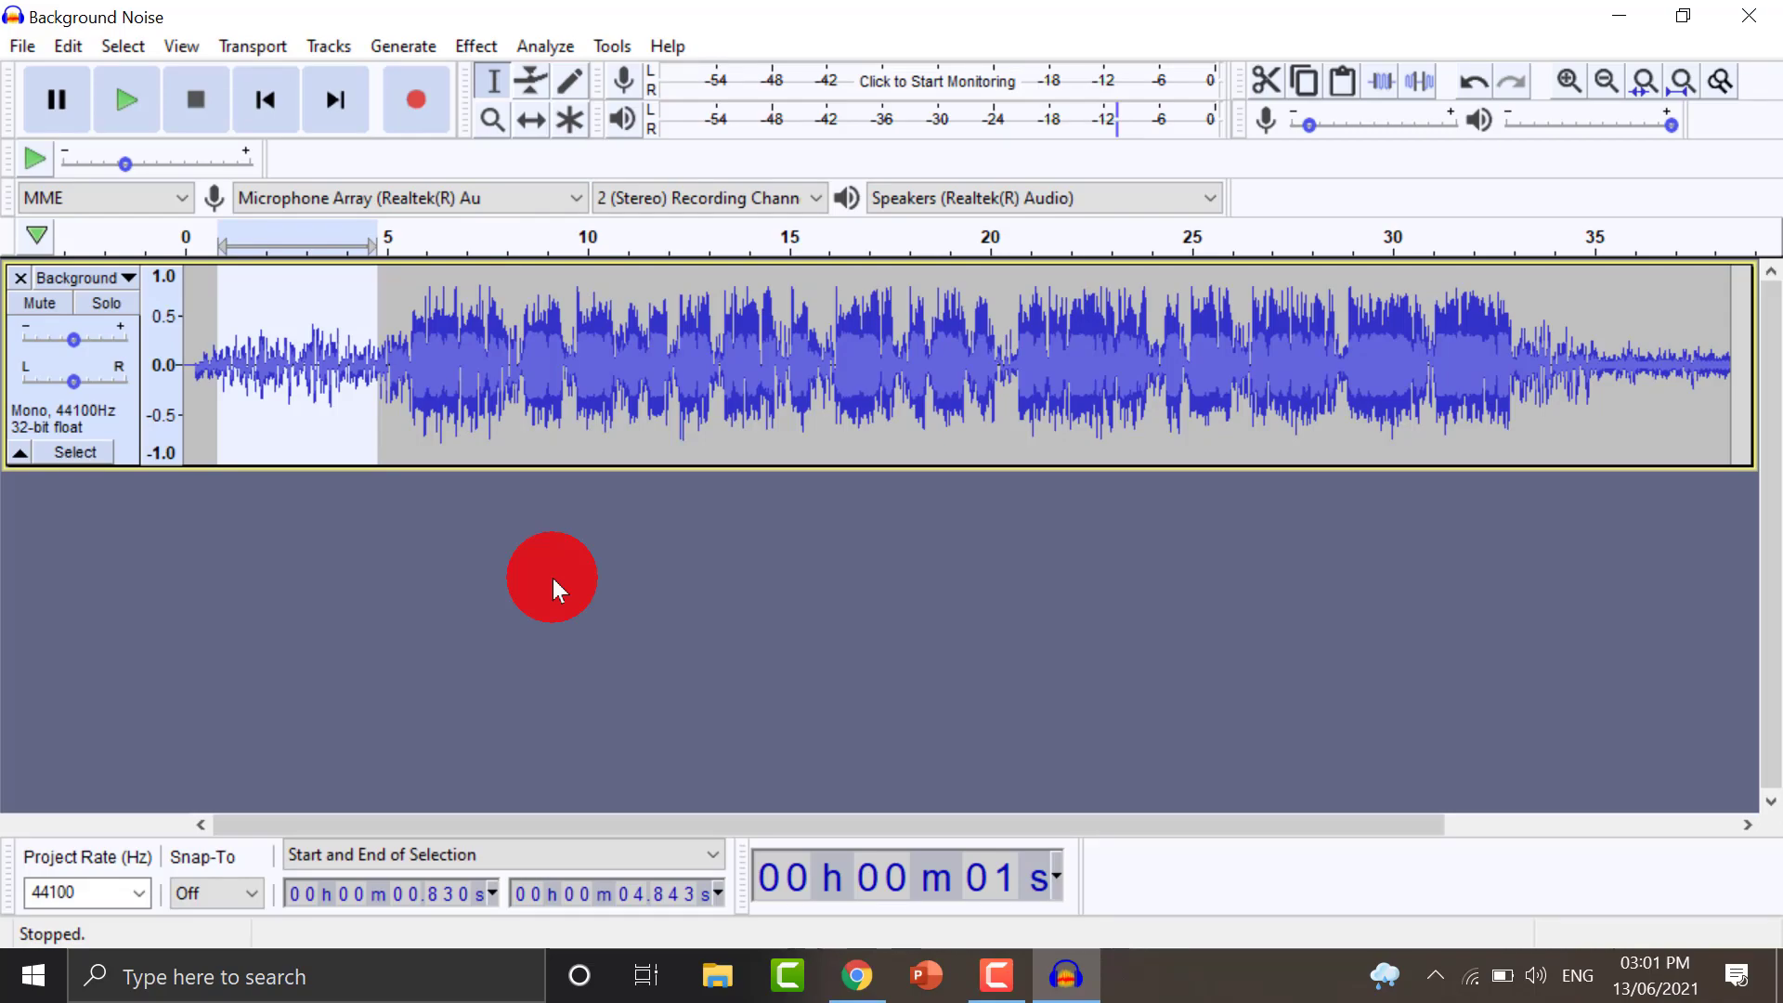
pyautogui.click(545, 367)
pyautogui.moveTo(763, 383); pyautogui.dragTo(1535, 389)
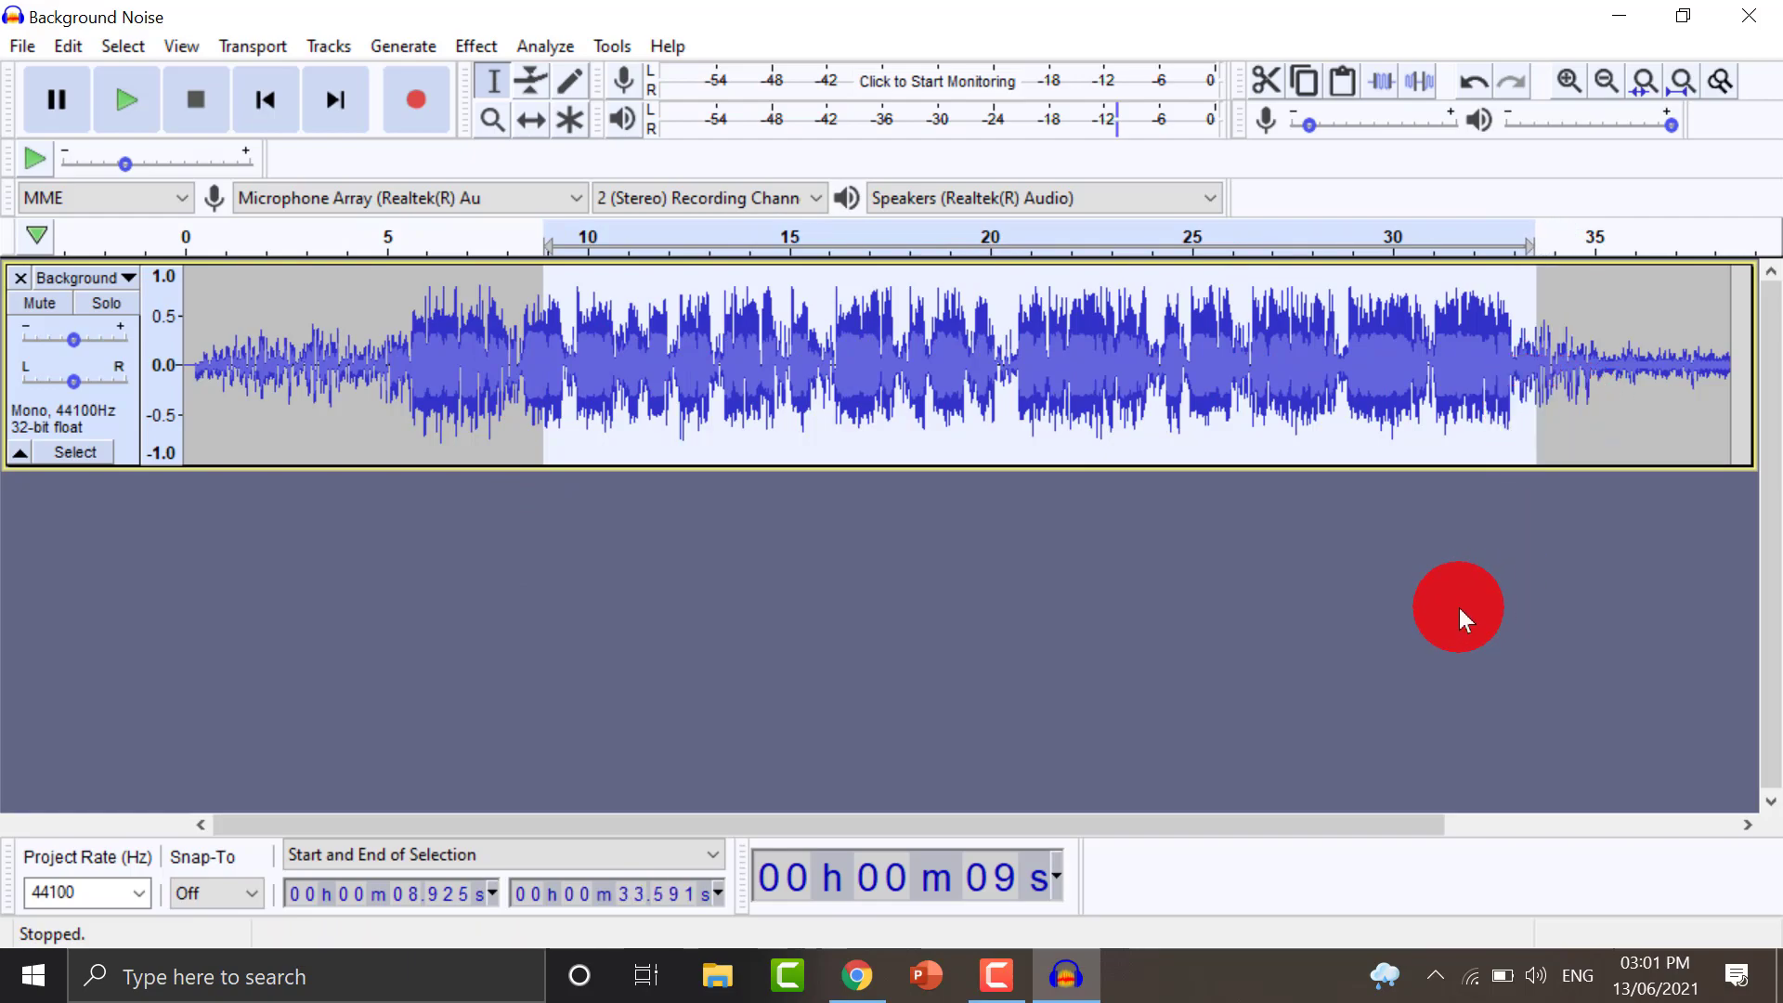
pyautogui.click(1457, 607)
pyautogui.moveTo(652, 367); pyautogui.dragTo(941, 387)
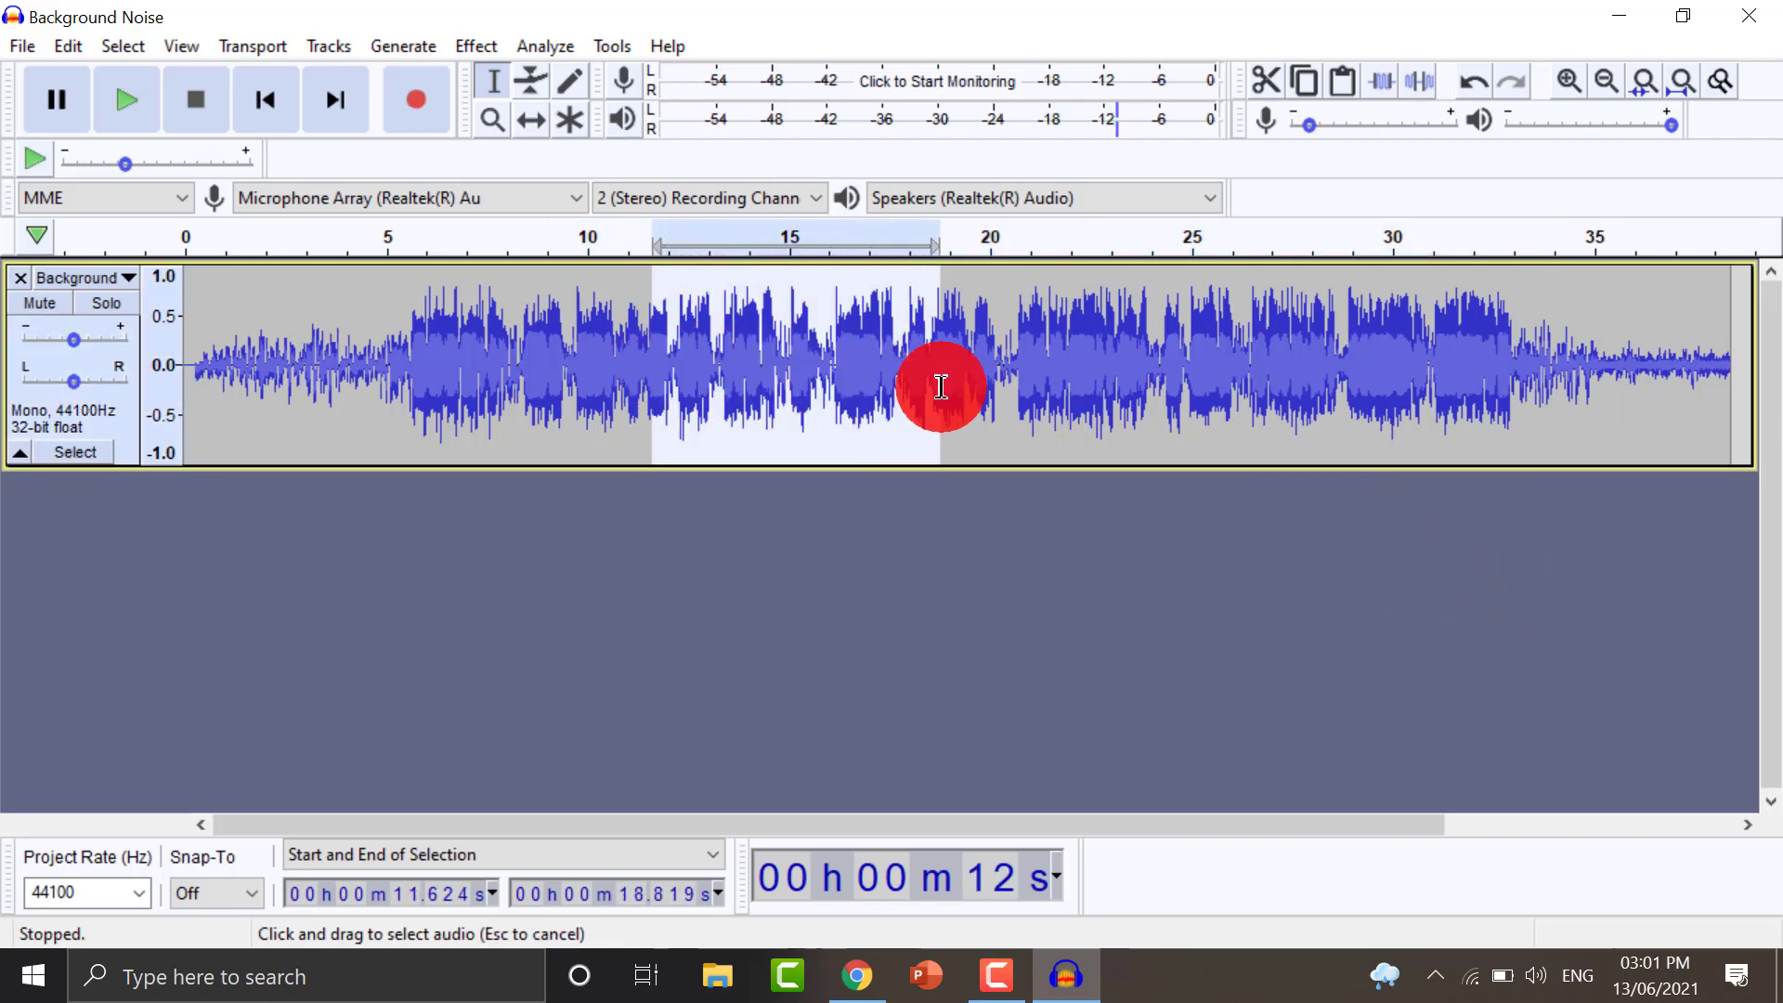
pyautogui.click(826, 649)
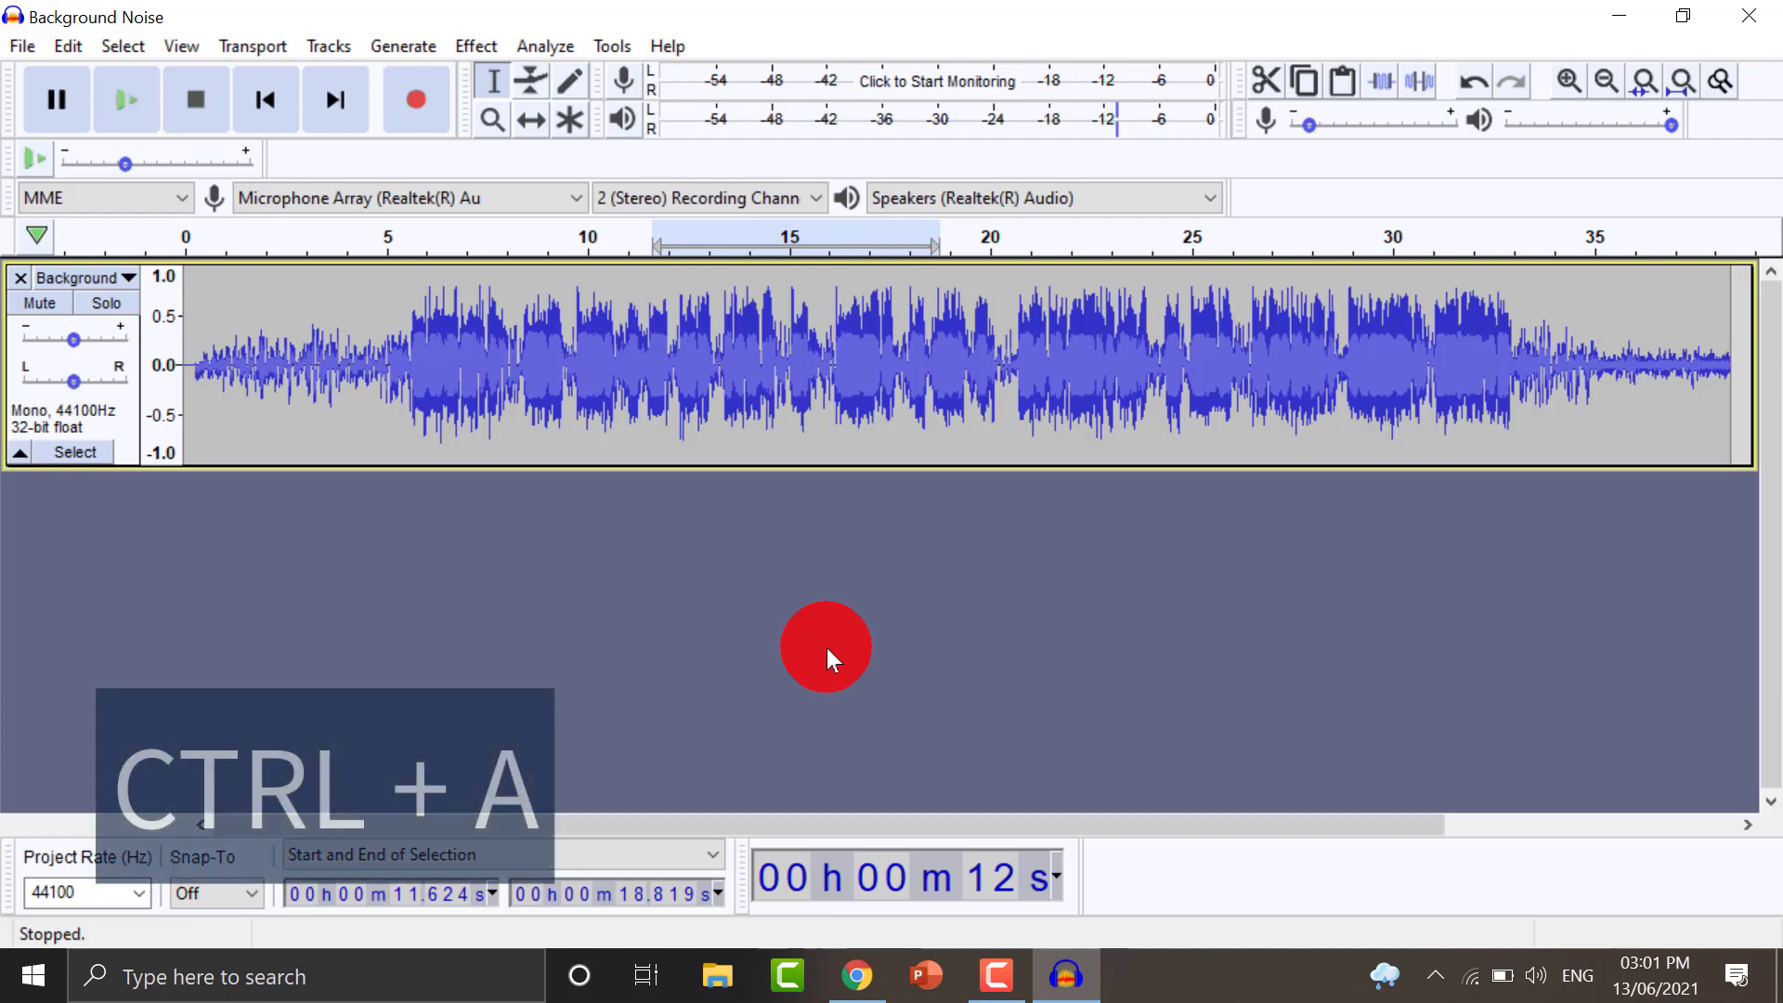
# Select the entire track and open the Noise Reduction settings
pyautogui.hotkey('ctrl', 'a')
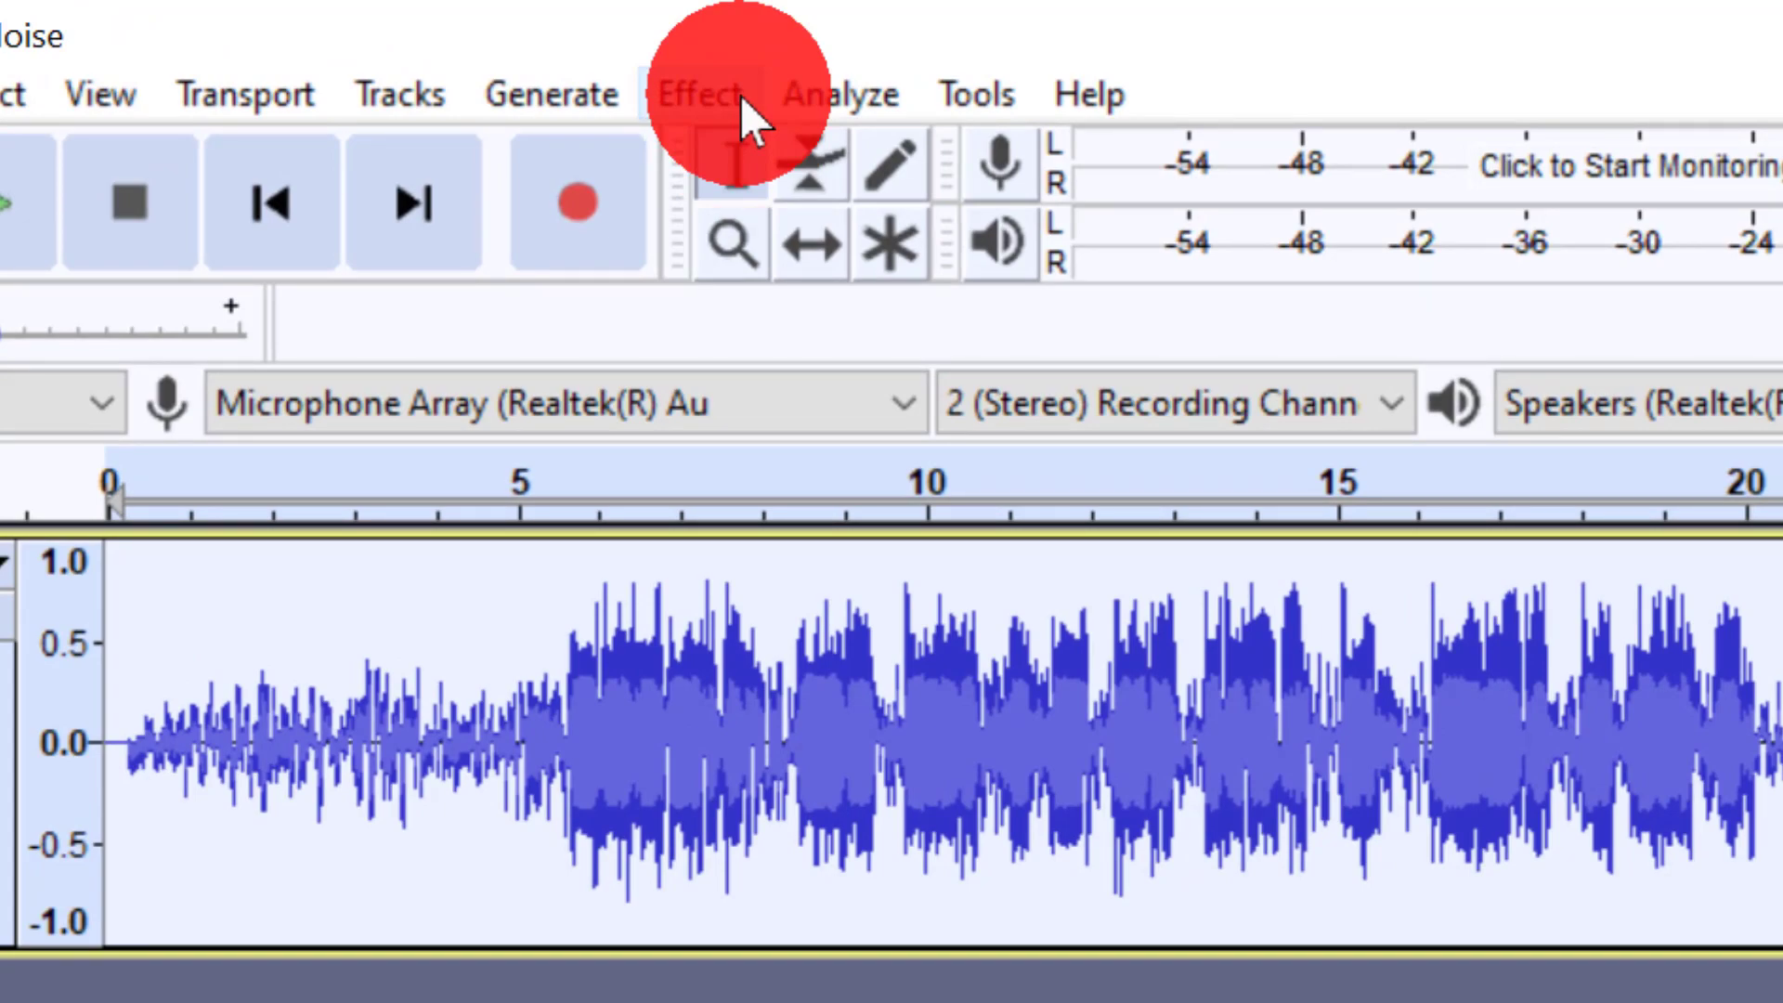
pyautogui.click(608, 74)
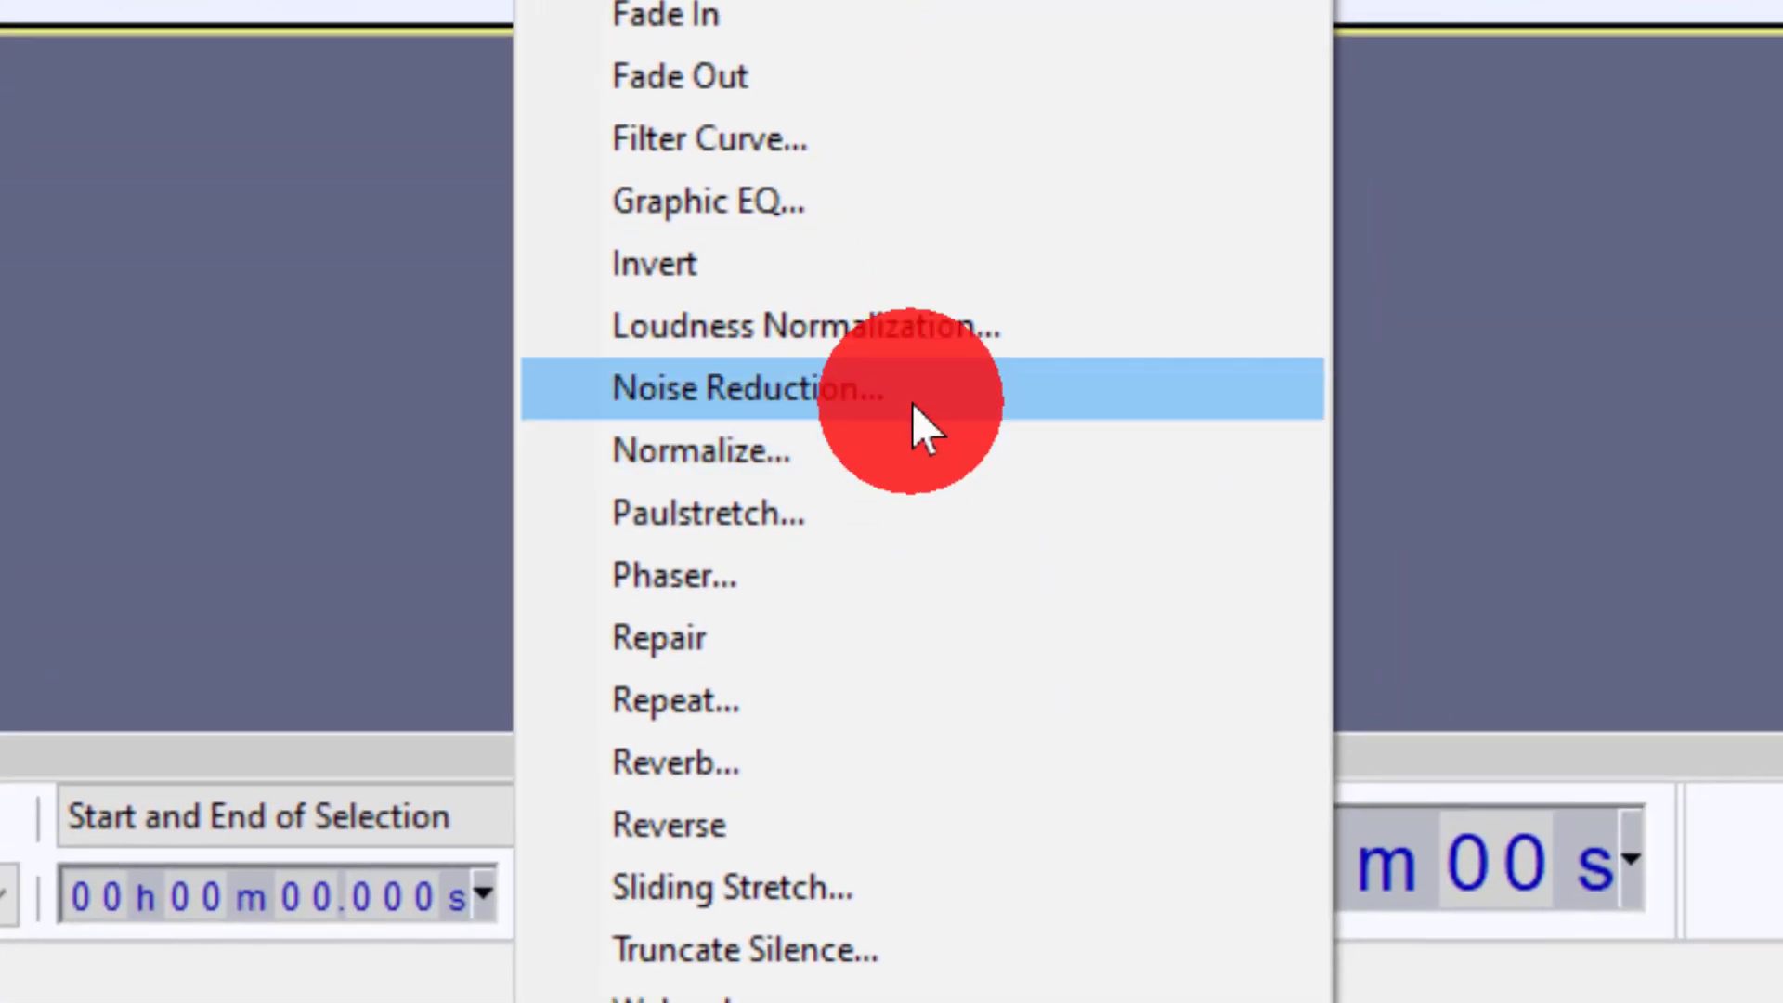
pyautogui.click(912, 405)
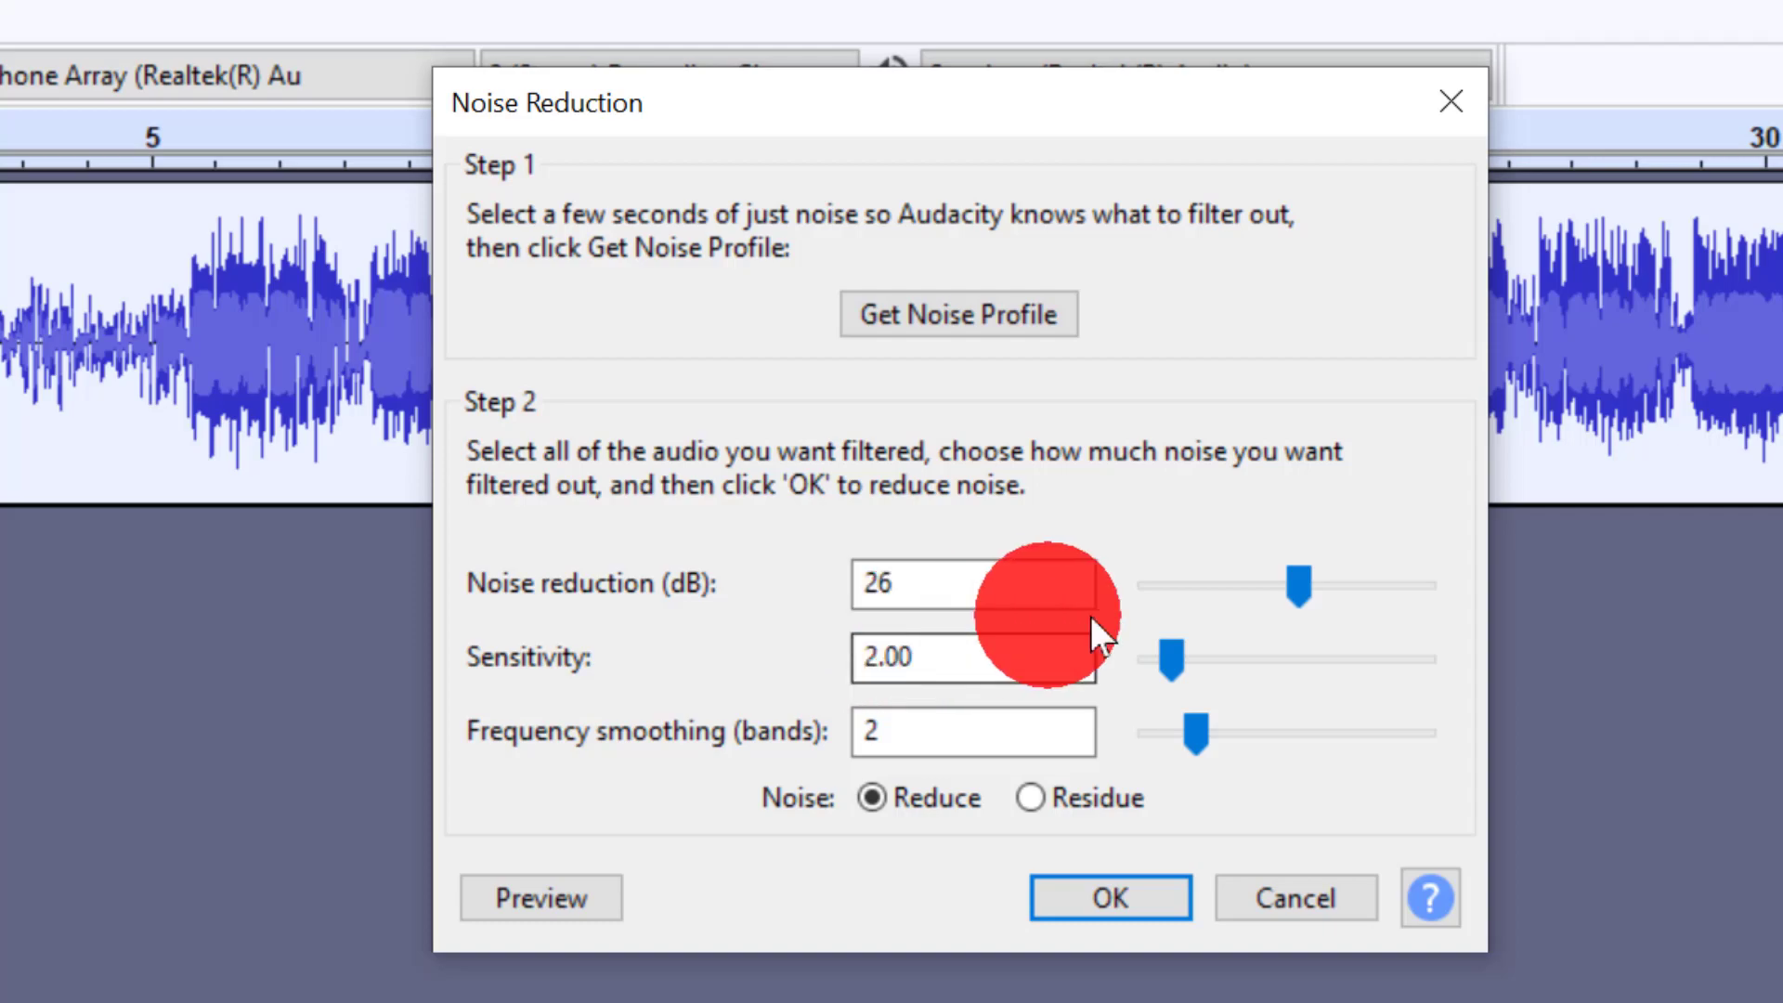
# Try several noise reduction amounts, including 27, 14 and 12 dB, and preview the effect
pyautogui.moveTo(1295, 572)
pyautogui.mouseDown()
pyautogui.moveTo(1268, 592)
pyautogui.moveTo(1300, 594)
pyautogui.mouseUp()
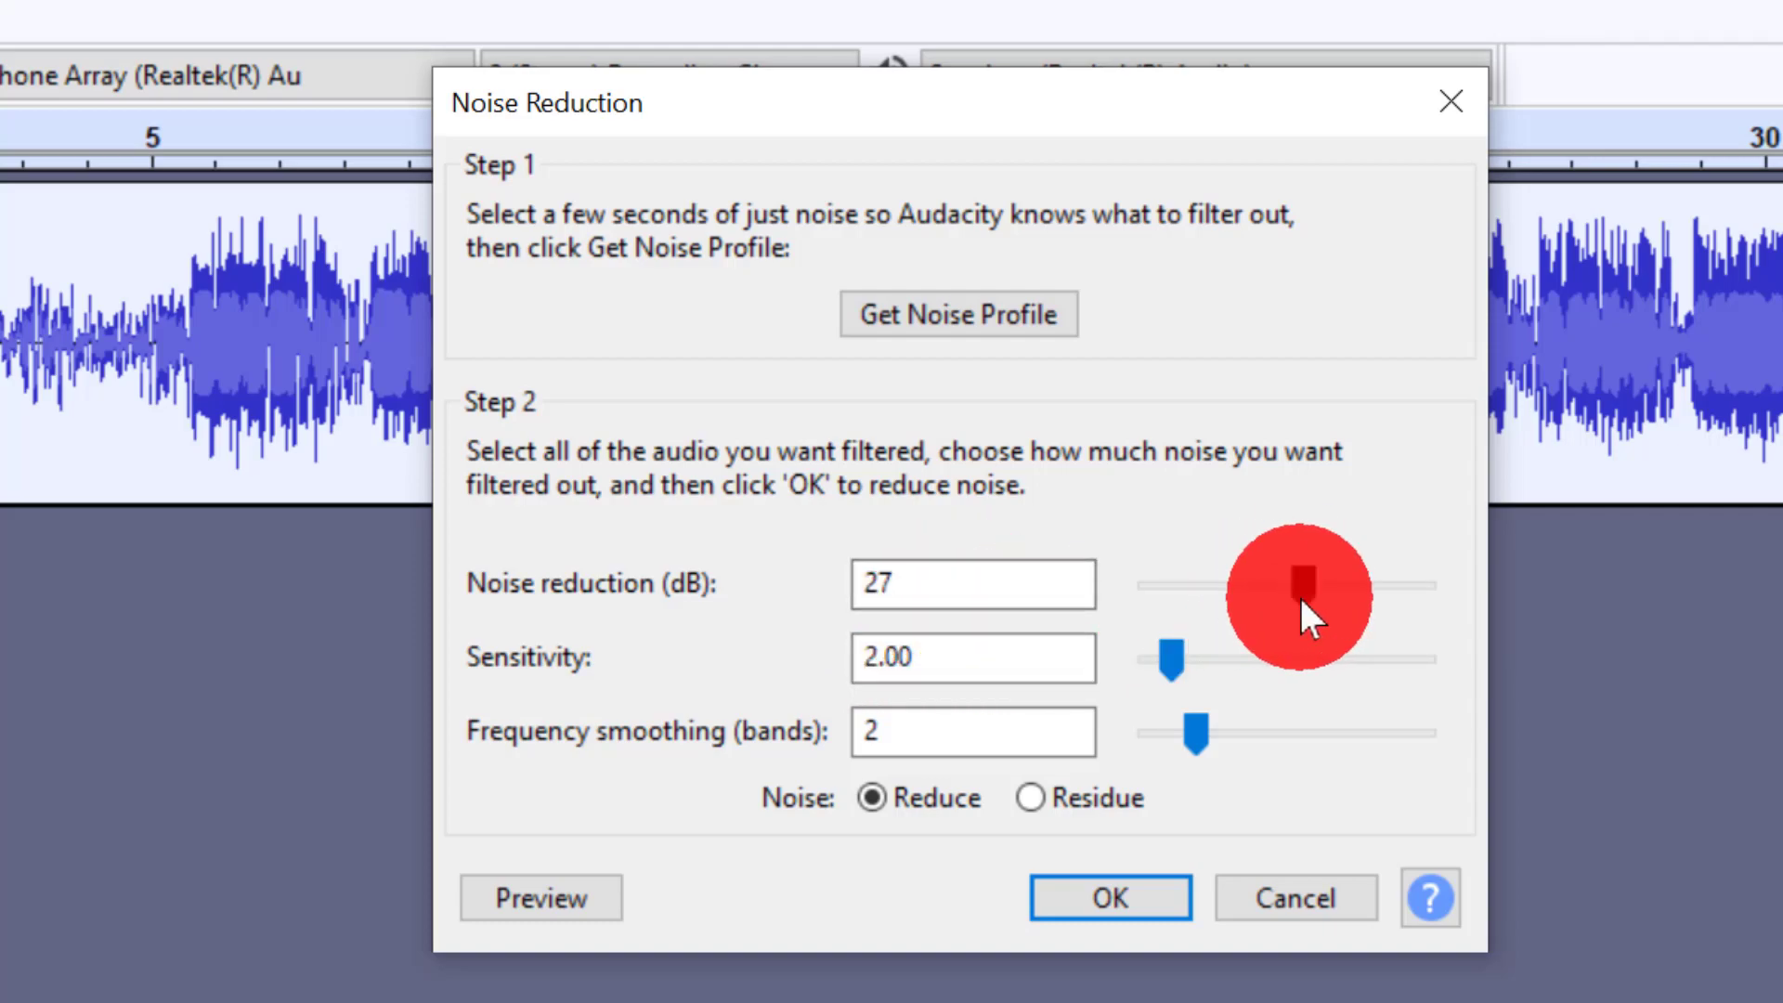
pyautogui.moveTo(1301, 599); pyautogui.dragTo(1226, 572)
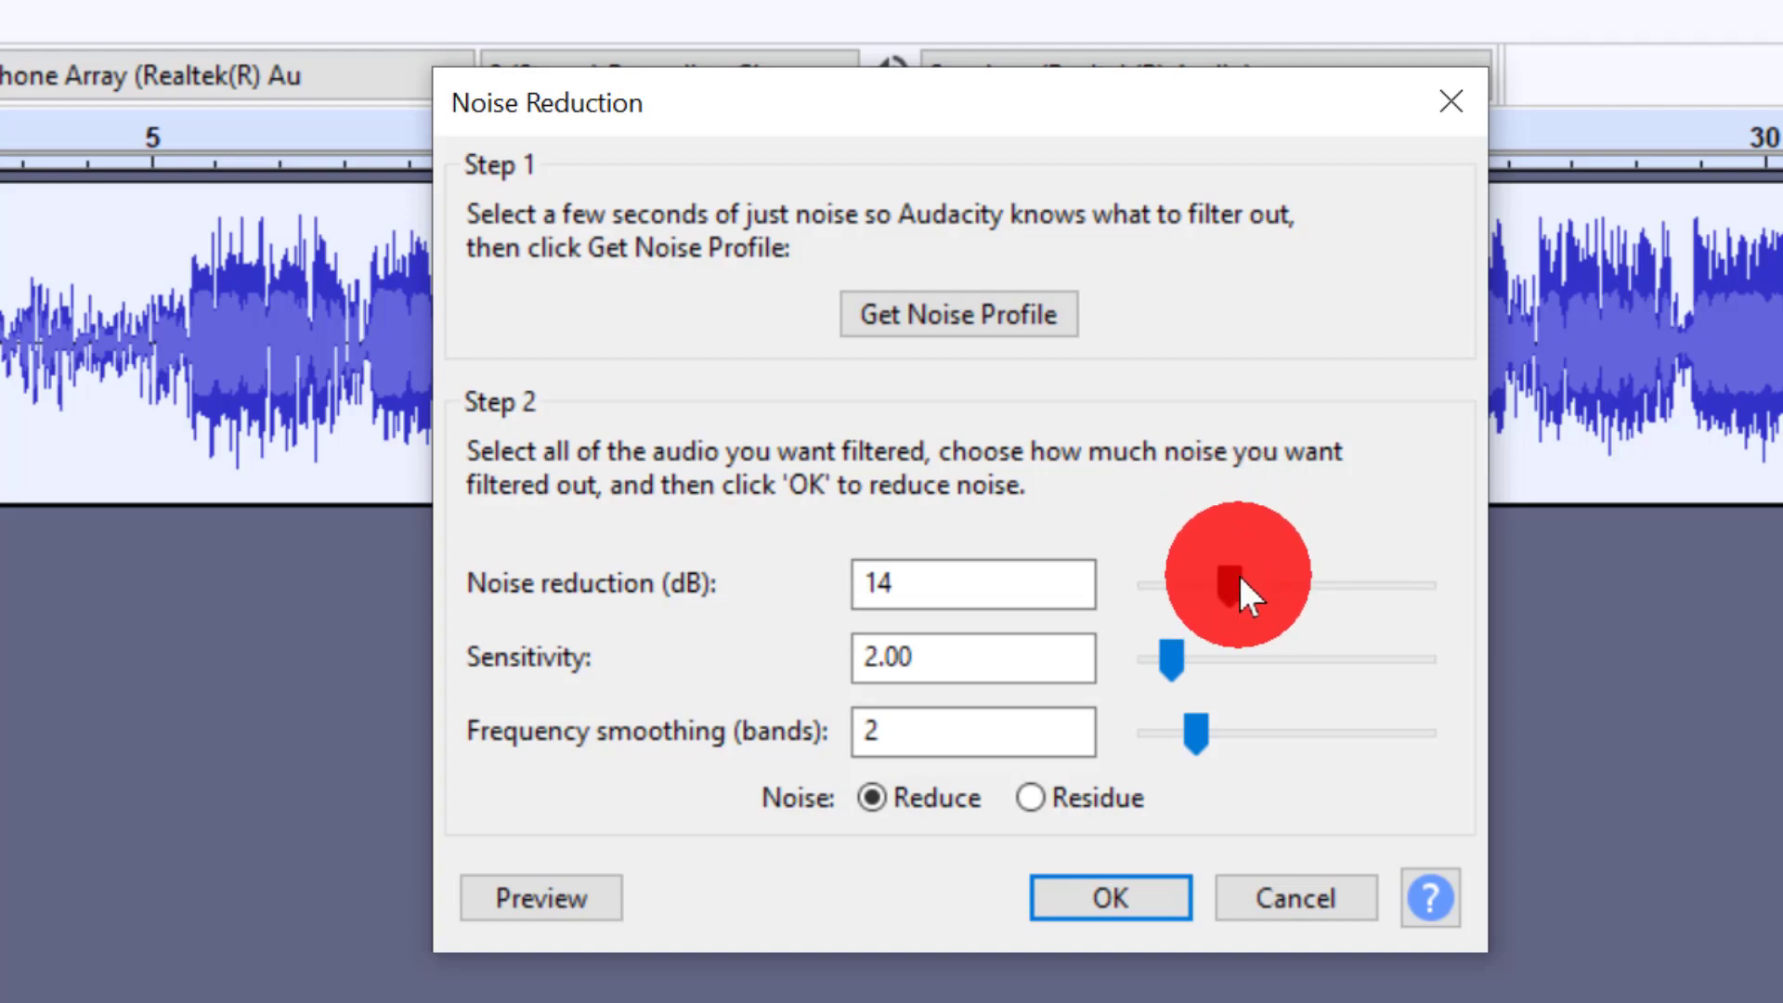
pyautogui.moveTo(1239, 572)
pyautogui.mouseDown()
pyautogui.moveTo(1317, 576)
pyautogui.moveTo(1220, 576)
pyautogui.mouseUp()
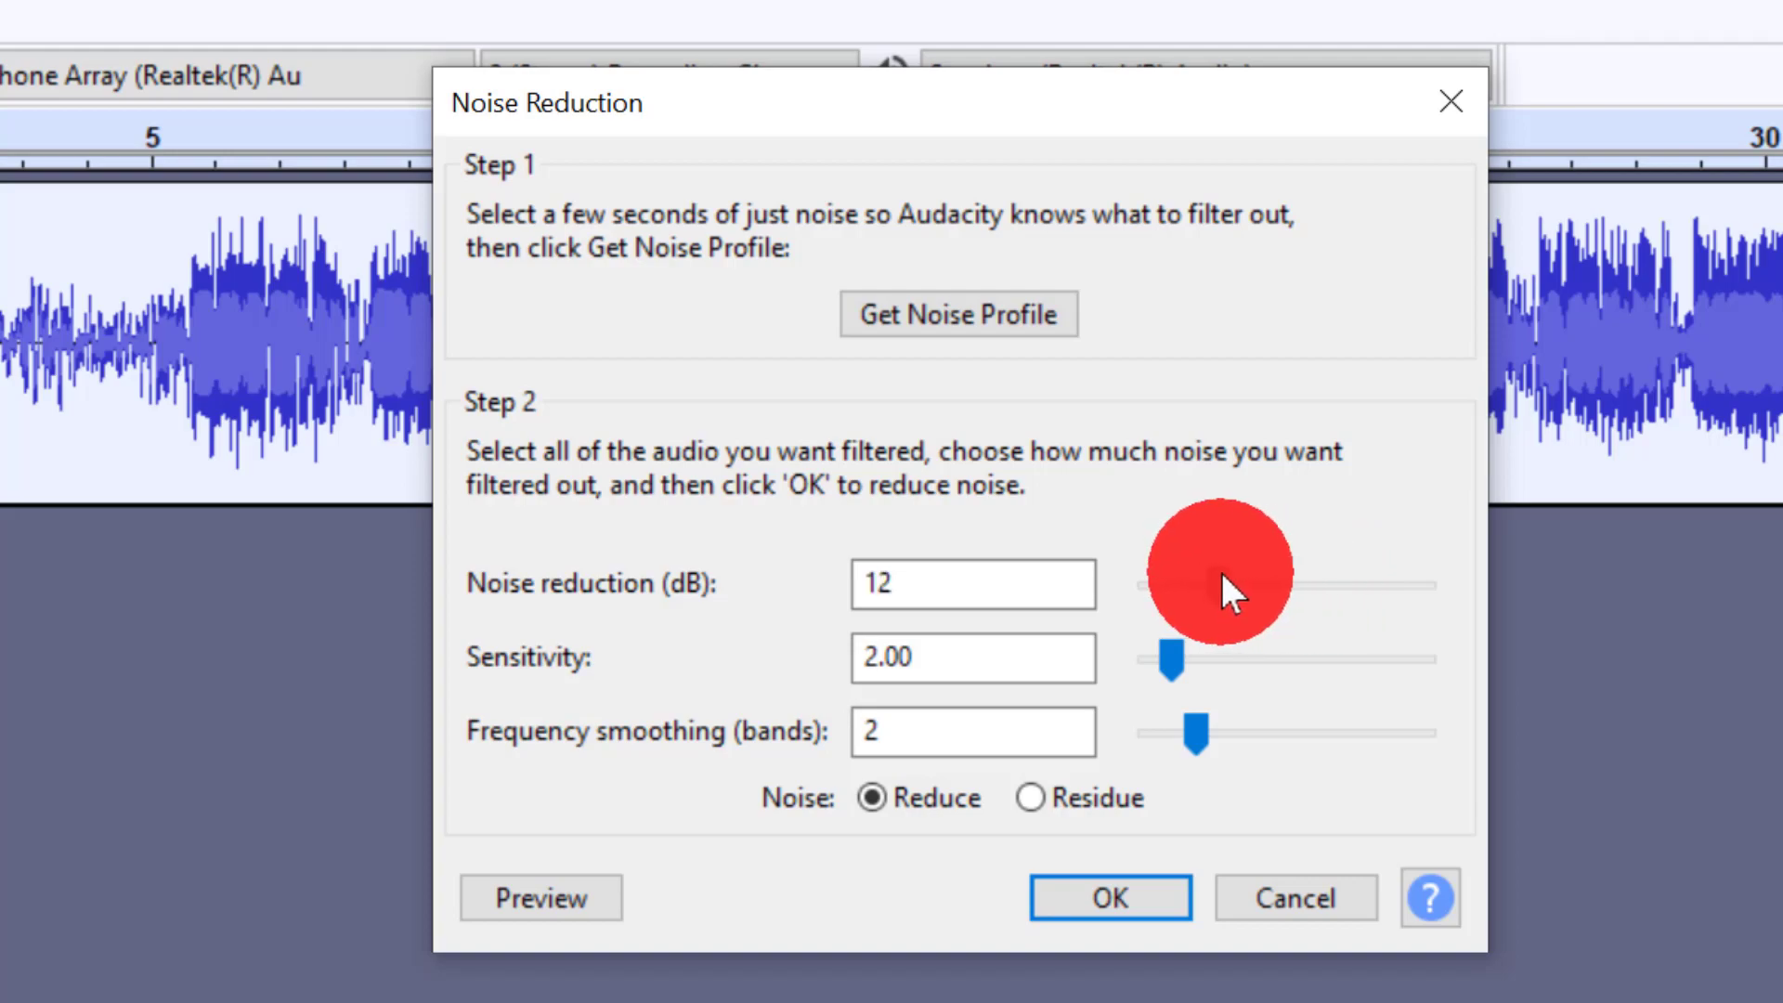
pyautogui.moveTo(1181, 687); pyautogui.dragTo(1166, 653)
pyautogui.moveTo(1216, 577); pyautogui.dragTo(1240, 587)
pyautogui.click(581, 905)
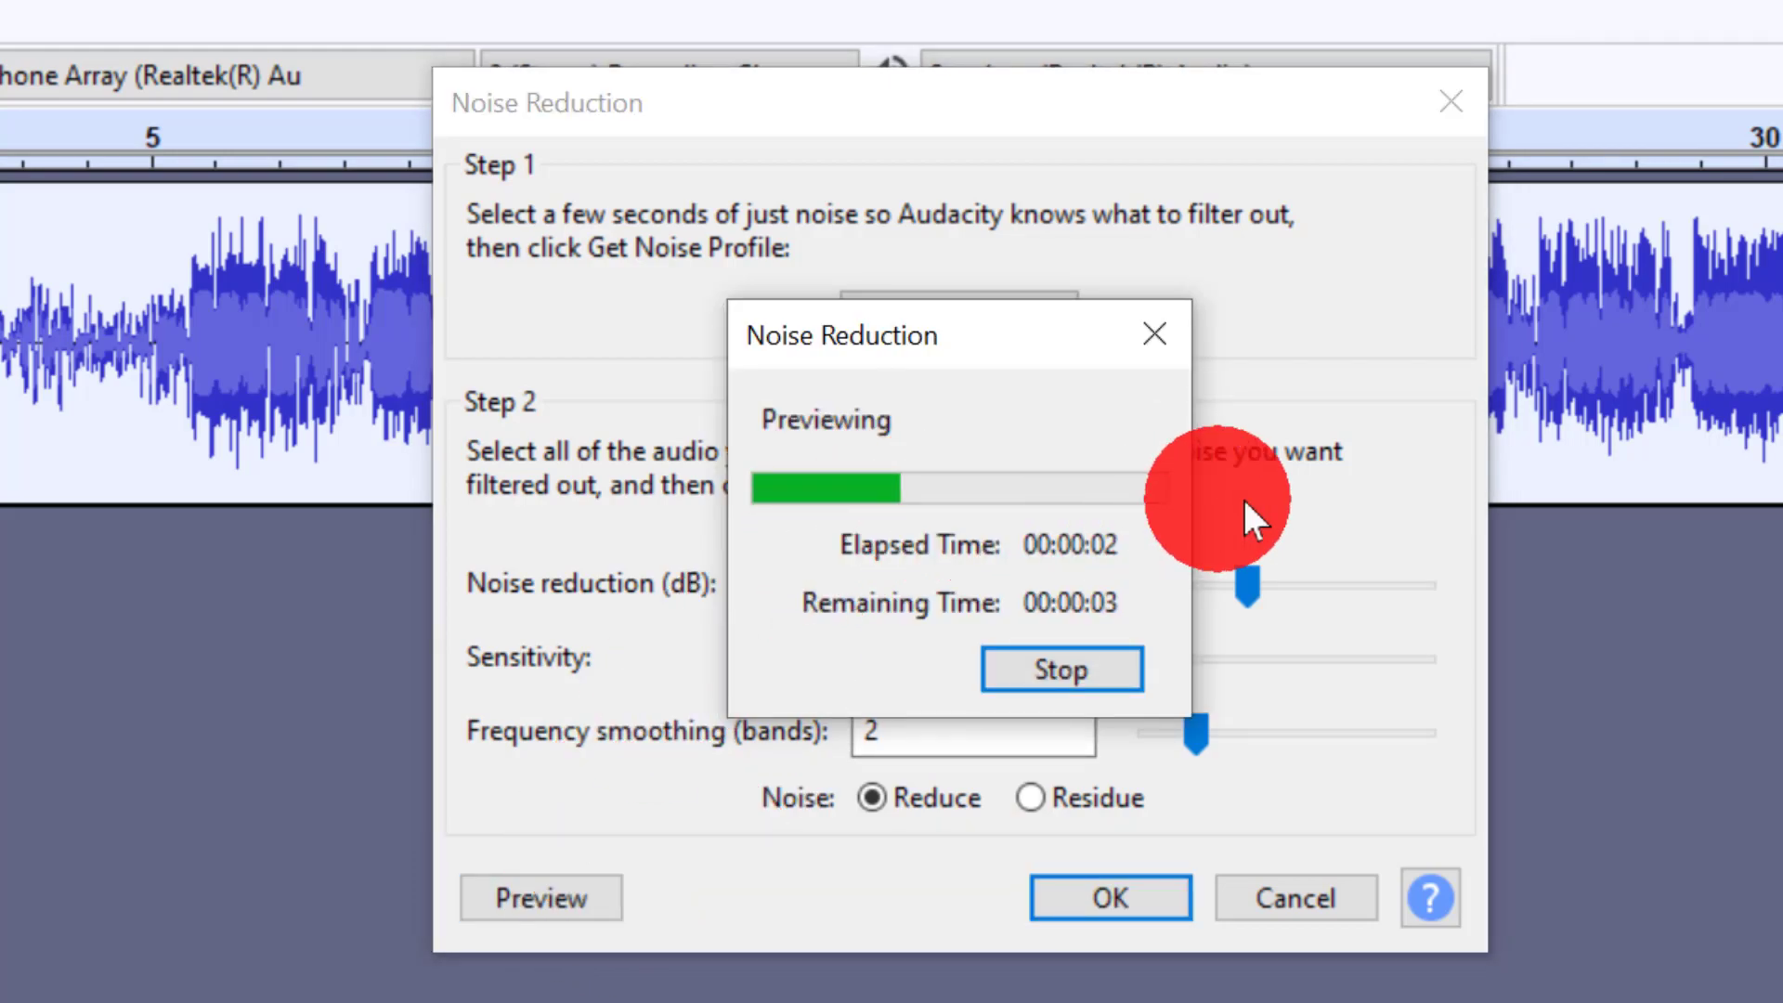
pyautogui.click(1061, 669)
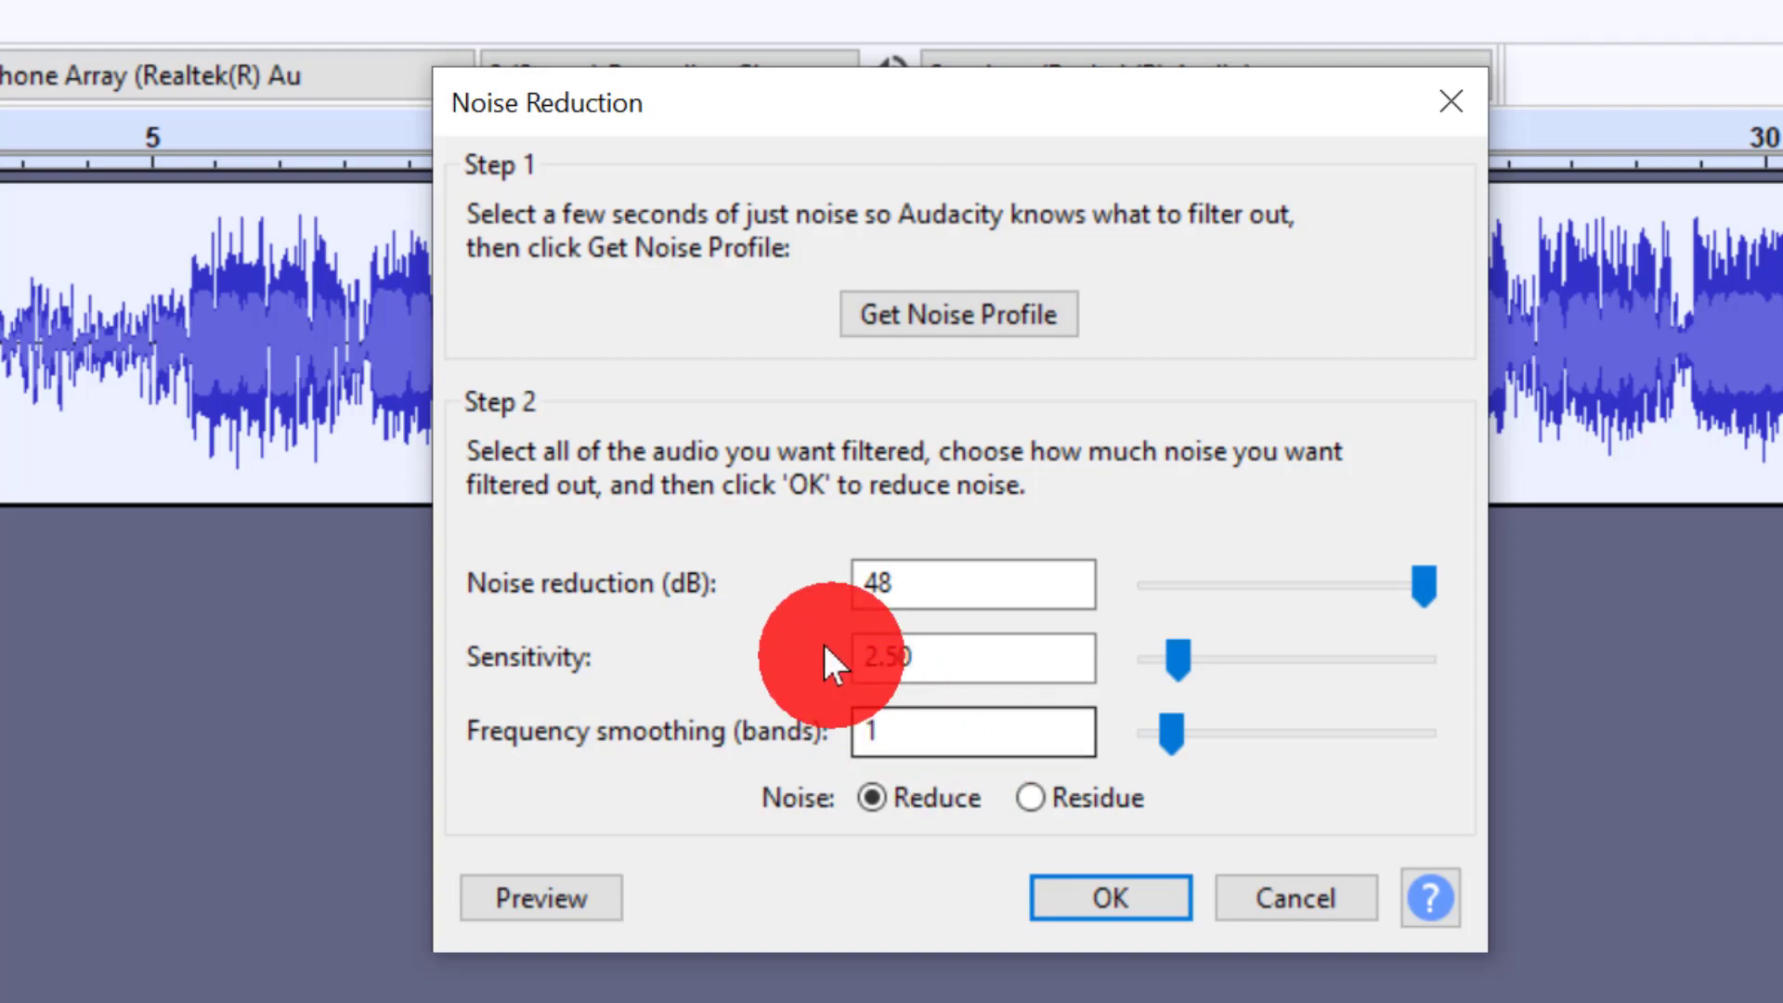
# Preview and apply Noise Reduction to the whole track with 48 dB reduction, sensitivity 2.50 and frequency smoothing of 1 band
pyautogui.click(602, 899)
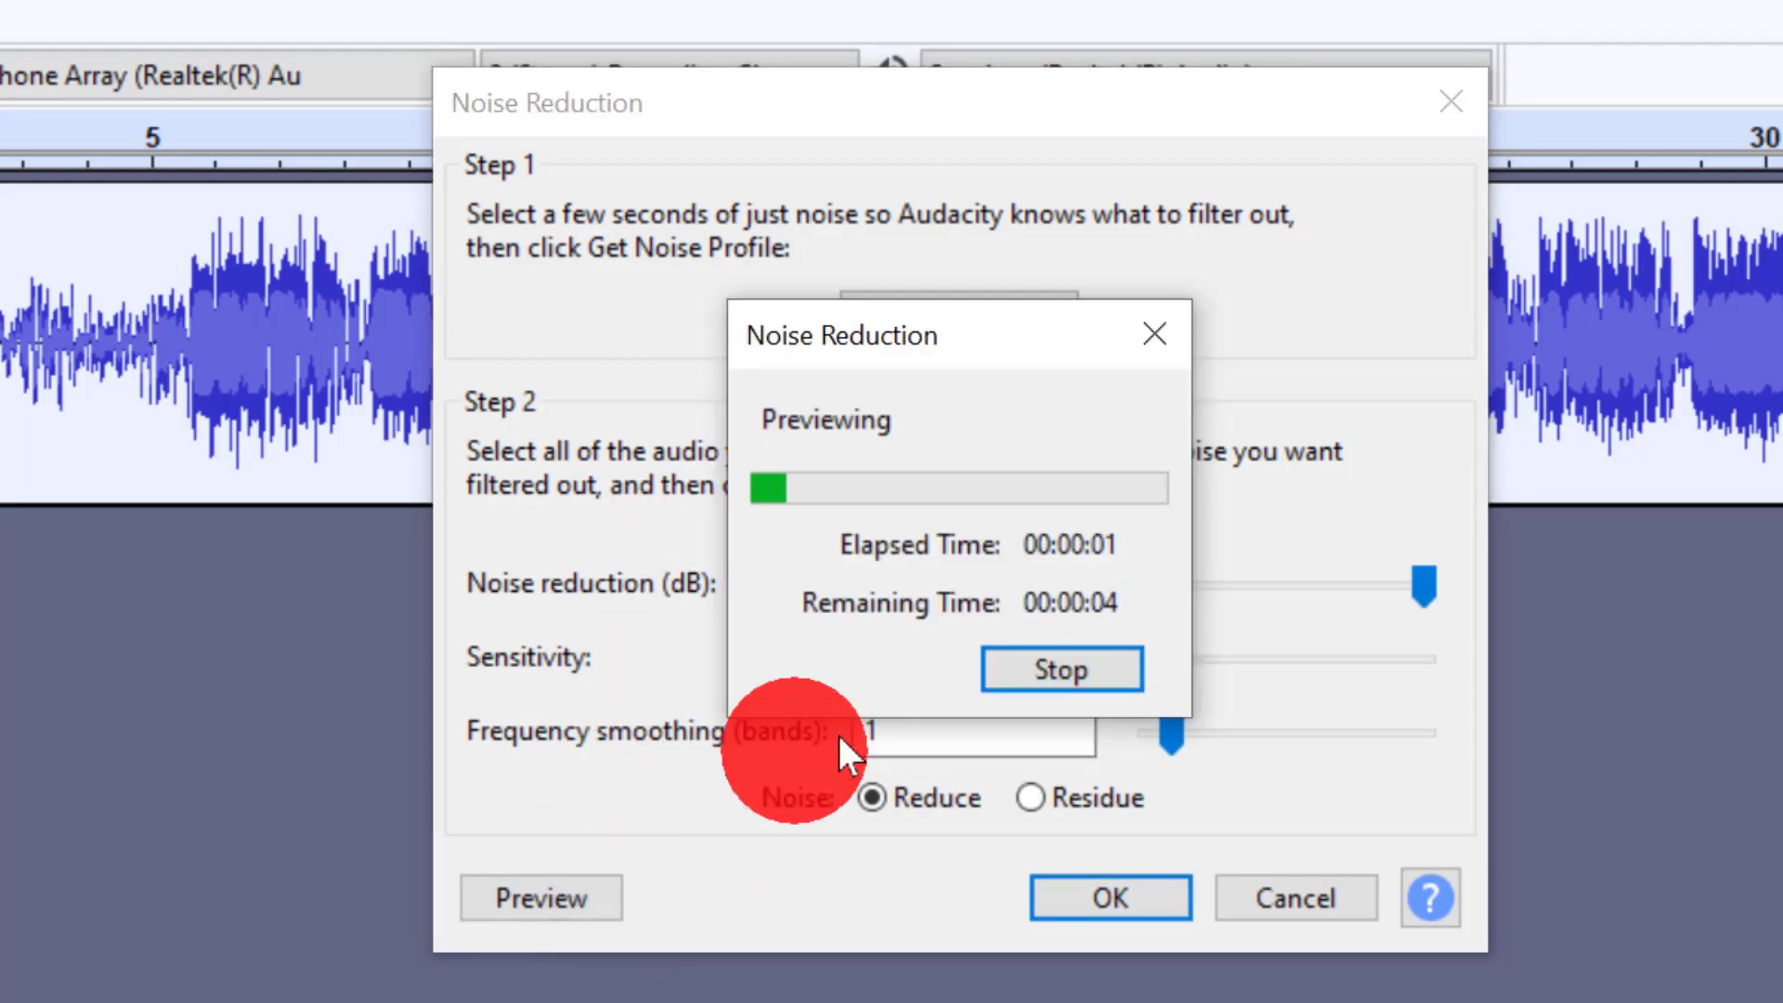
pyautogui.click(1038, 666)
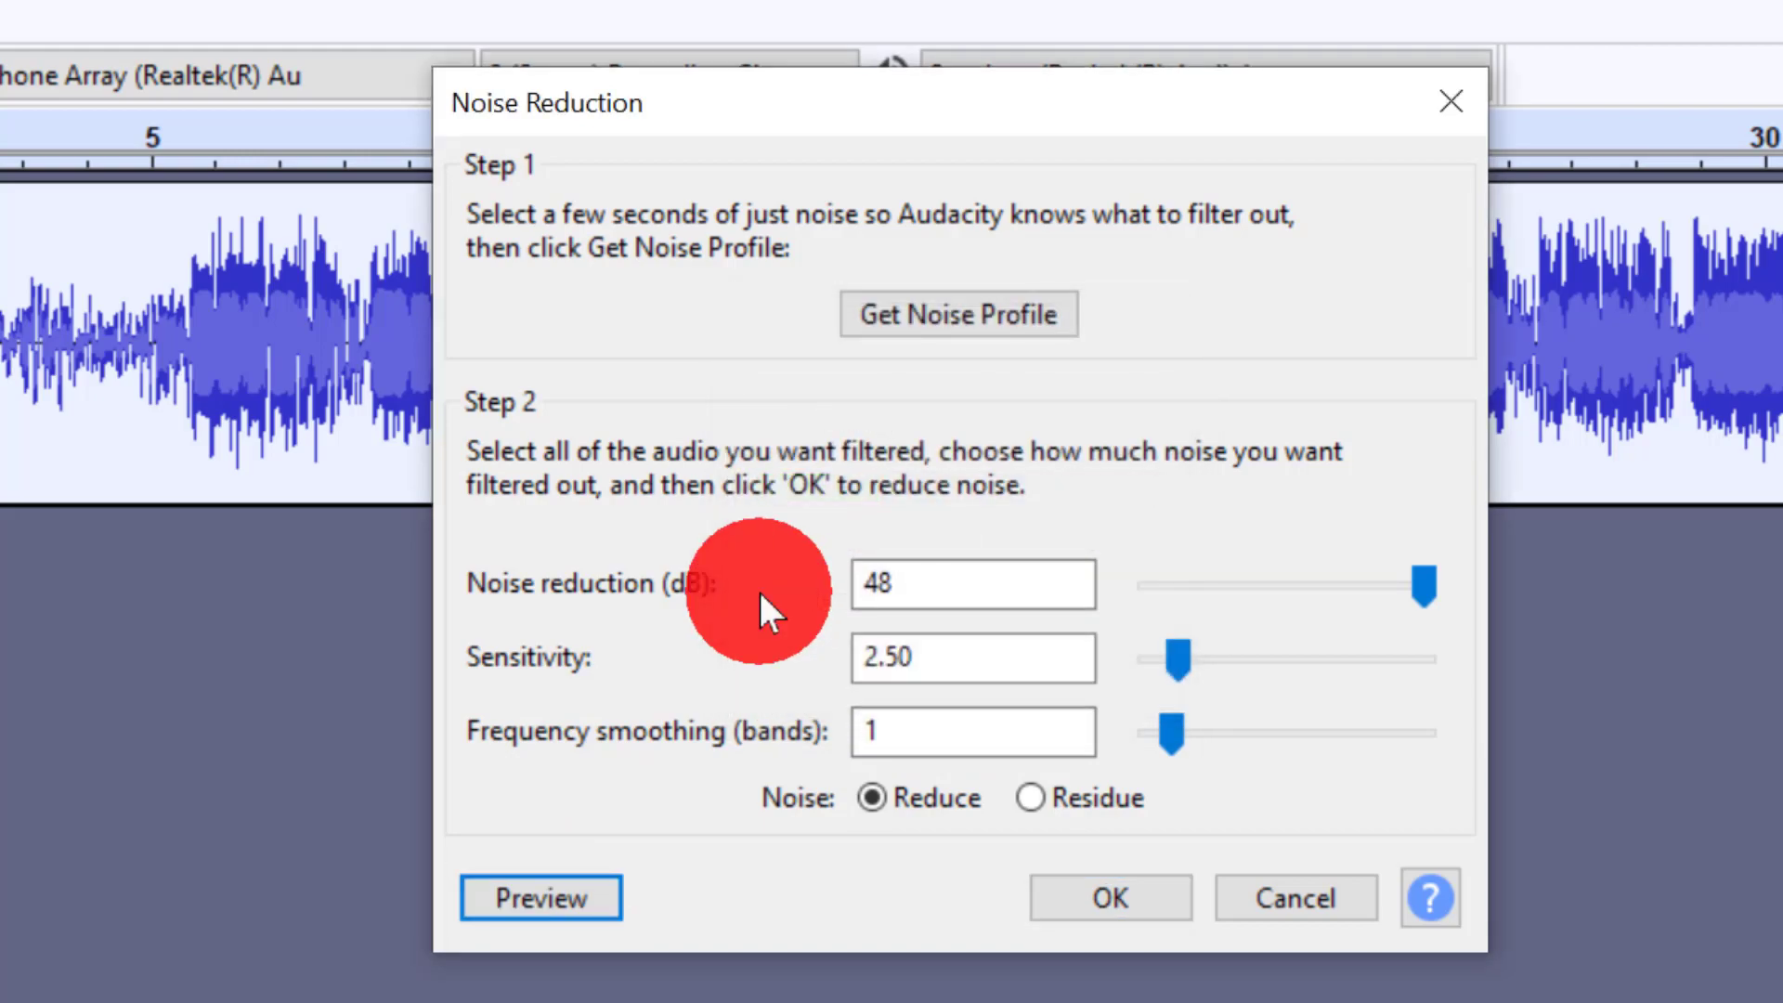
pyautogui.click(1133, 906)
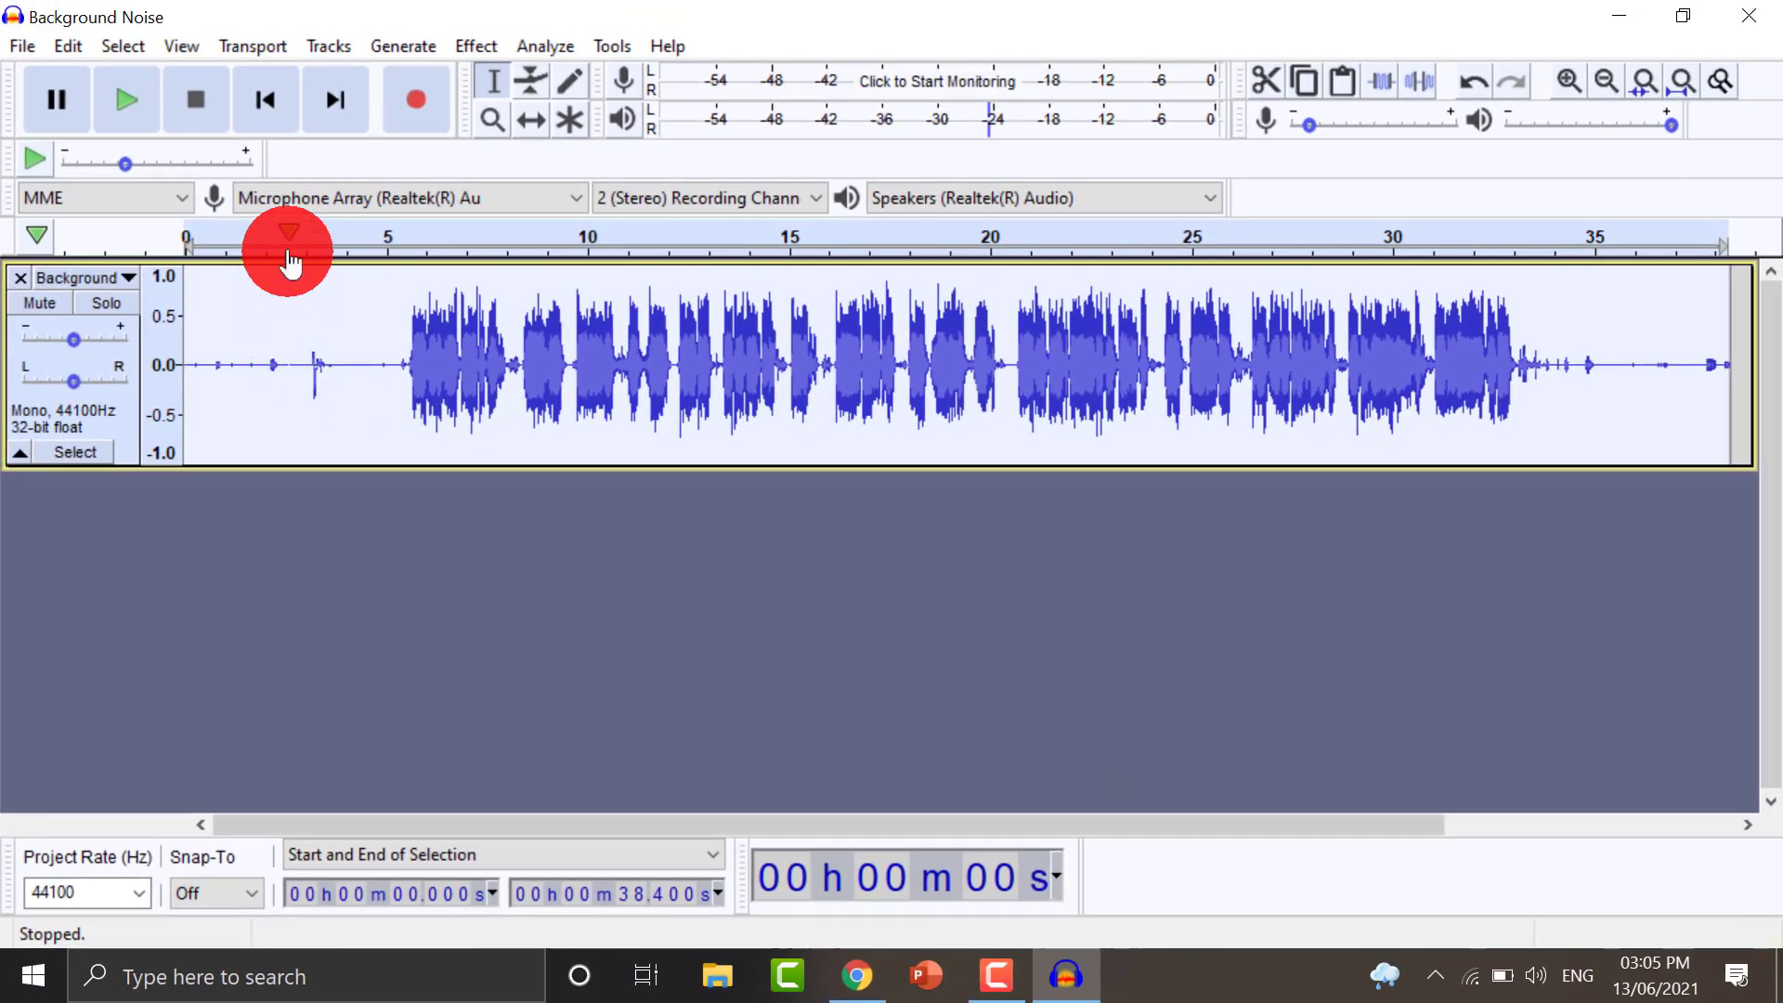
# Play the cleaned track, and undo and redo the noise reduction to compare the waveforms
pyautogui.click(279, 249)
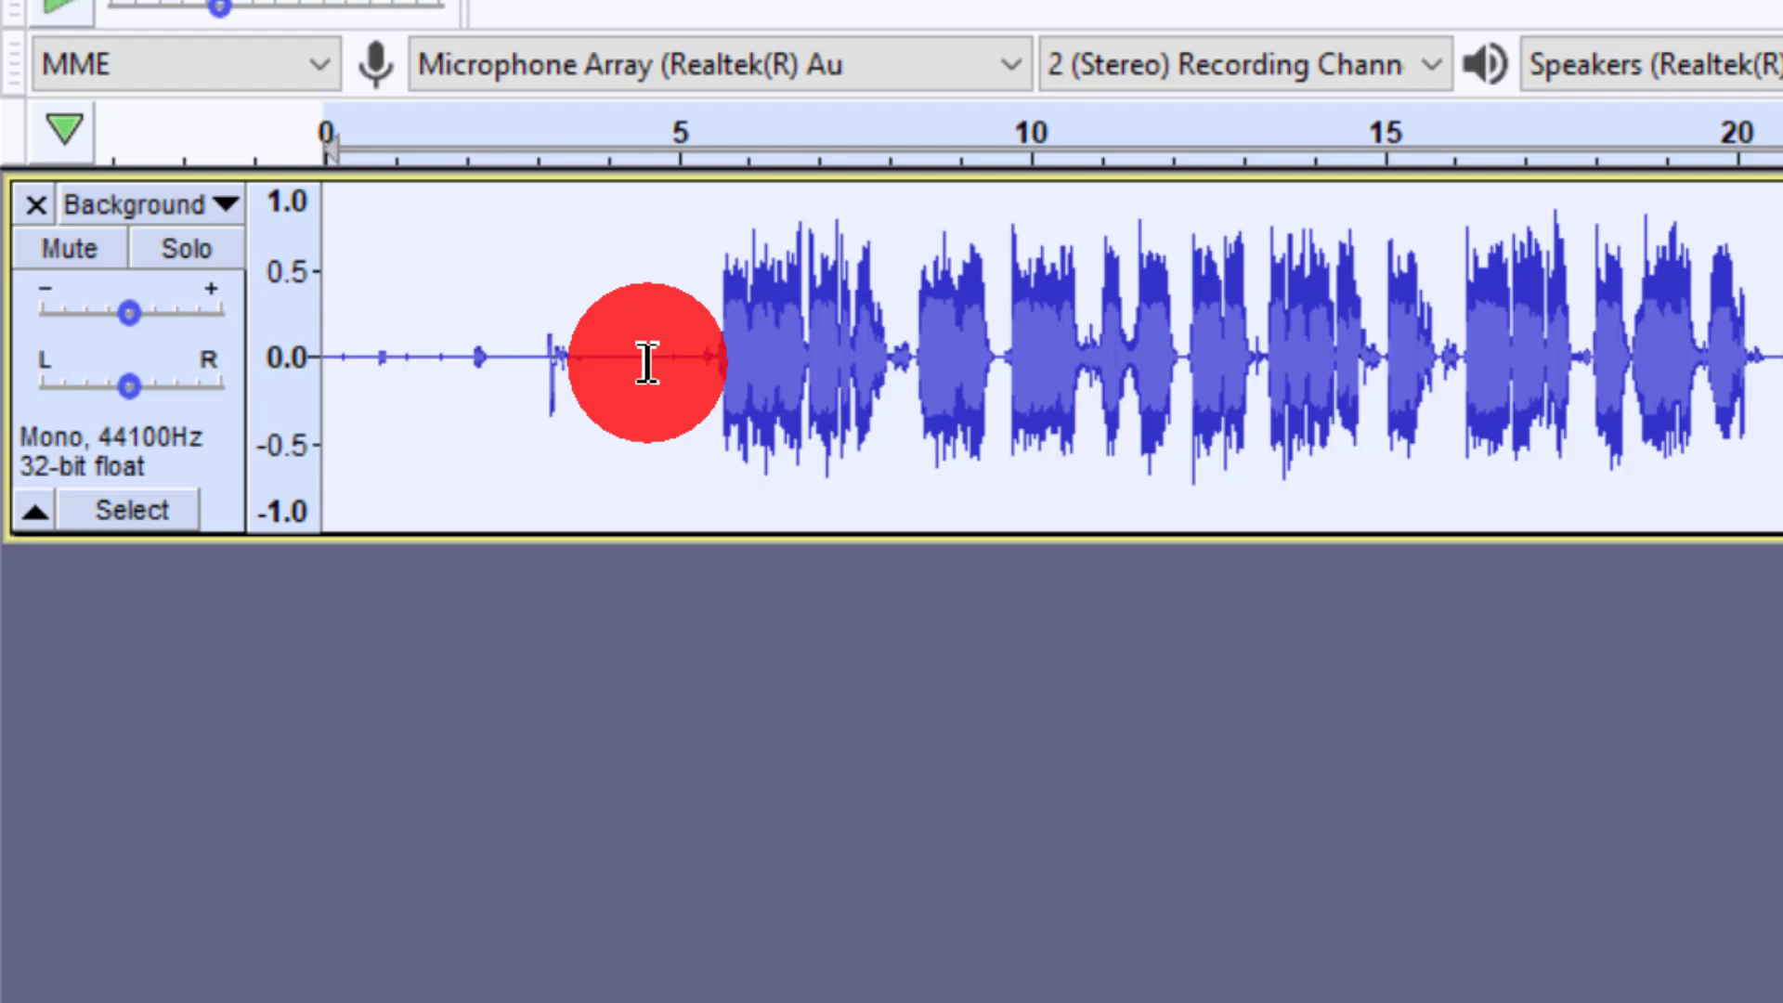
pyautogui.hotkey('ctrl', 'z')
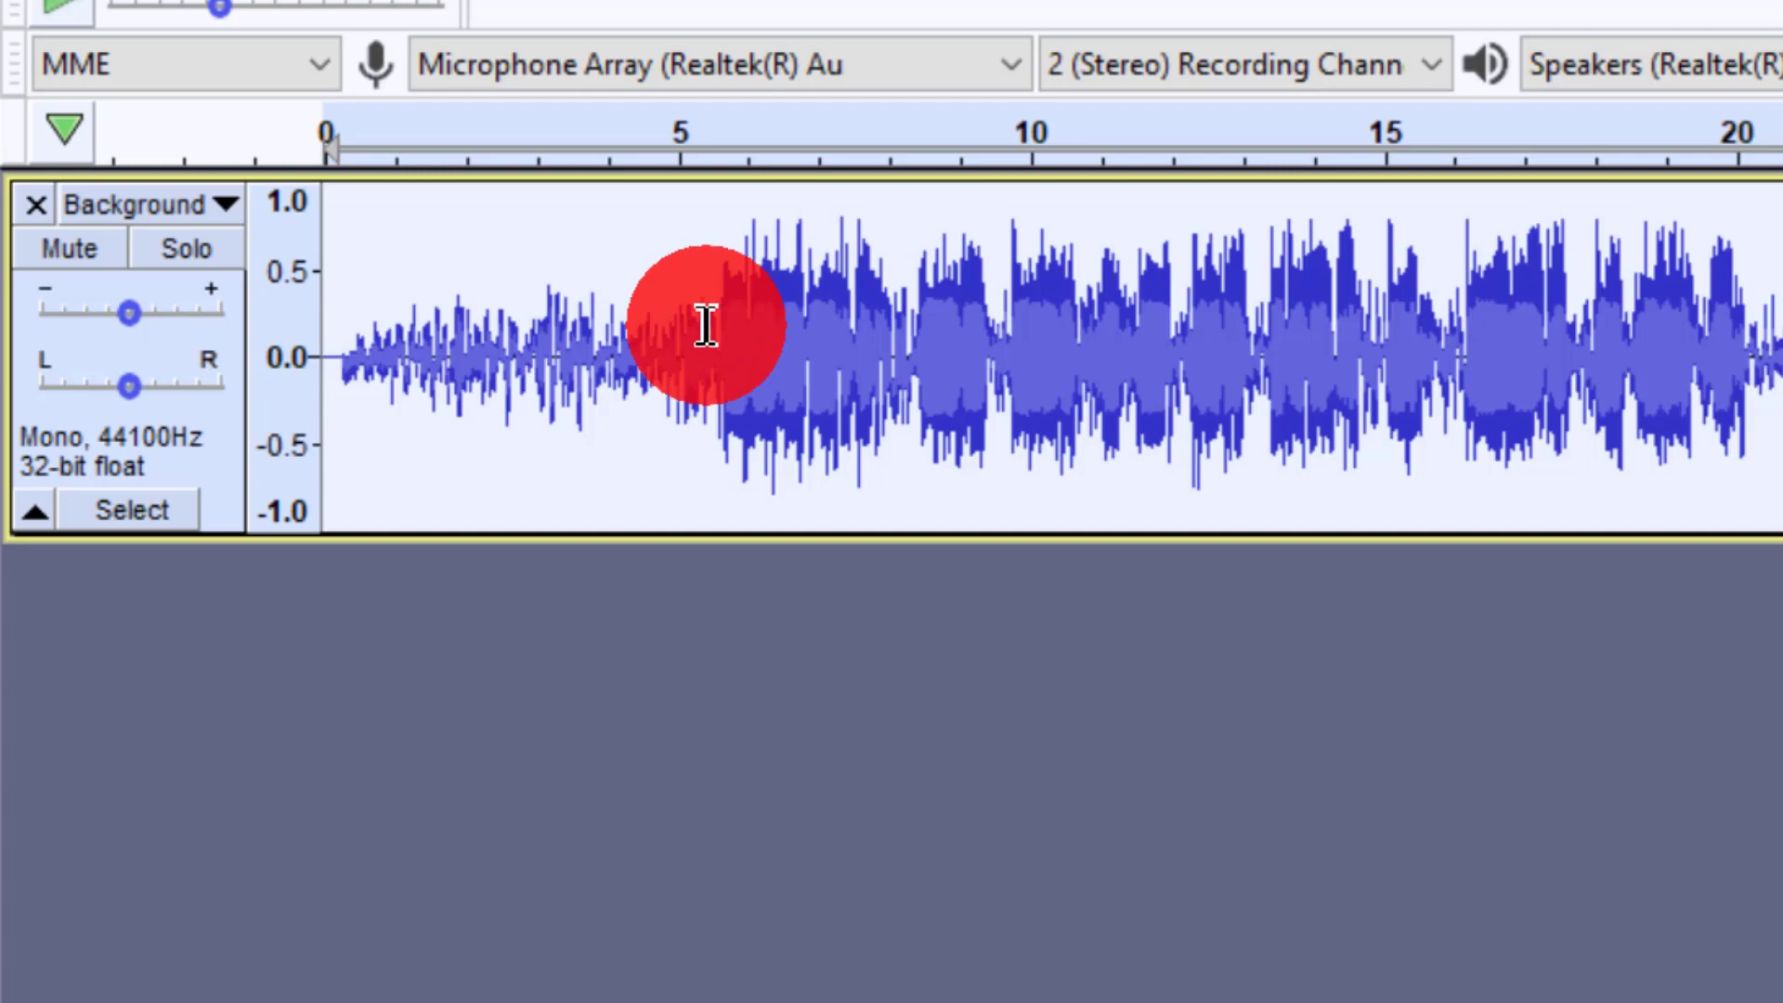
pyautogui.hotkey('ctrl', 'y')
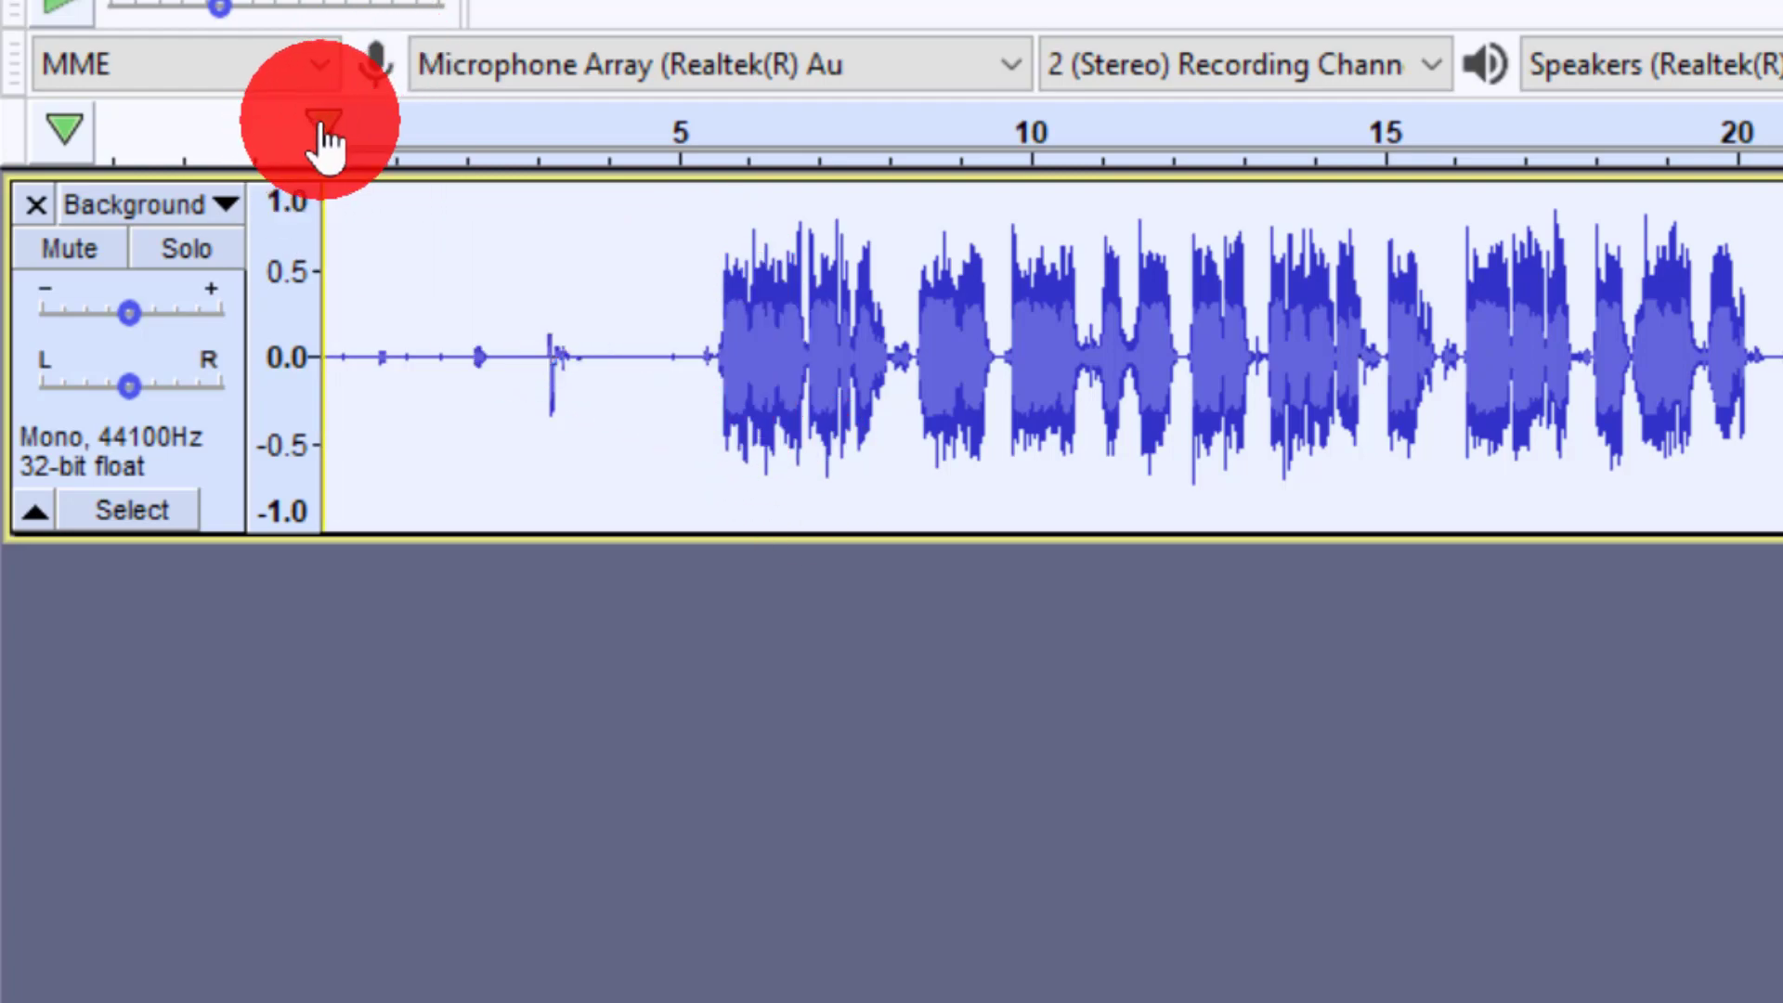
# Start exporting the cleaned track as MP3 and choose the Background Noise folder on Local Disk (D:) as the destination
pyautogui.click(376, 140)
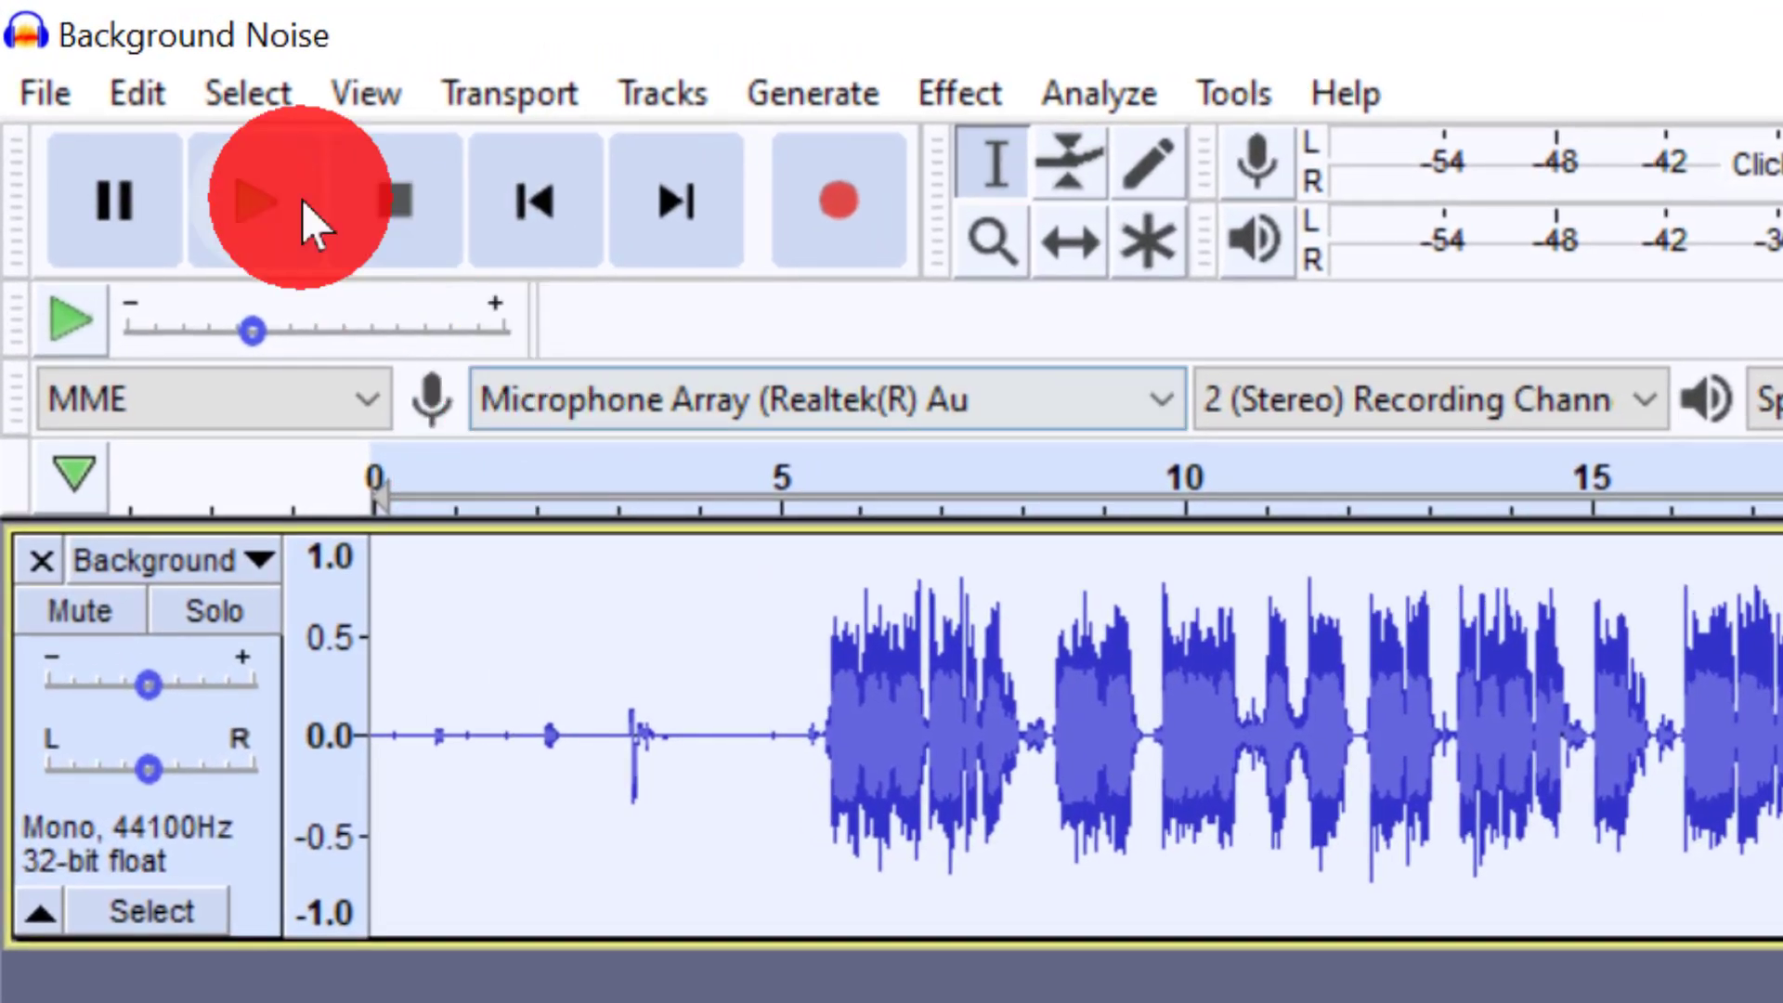
pyautogui.click(53, 115)
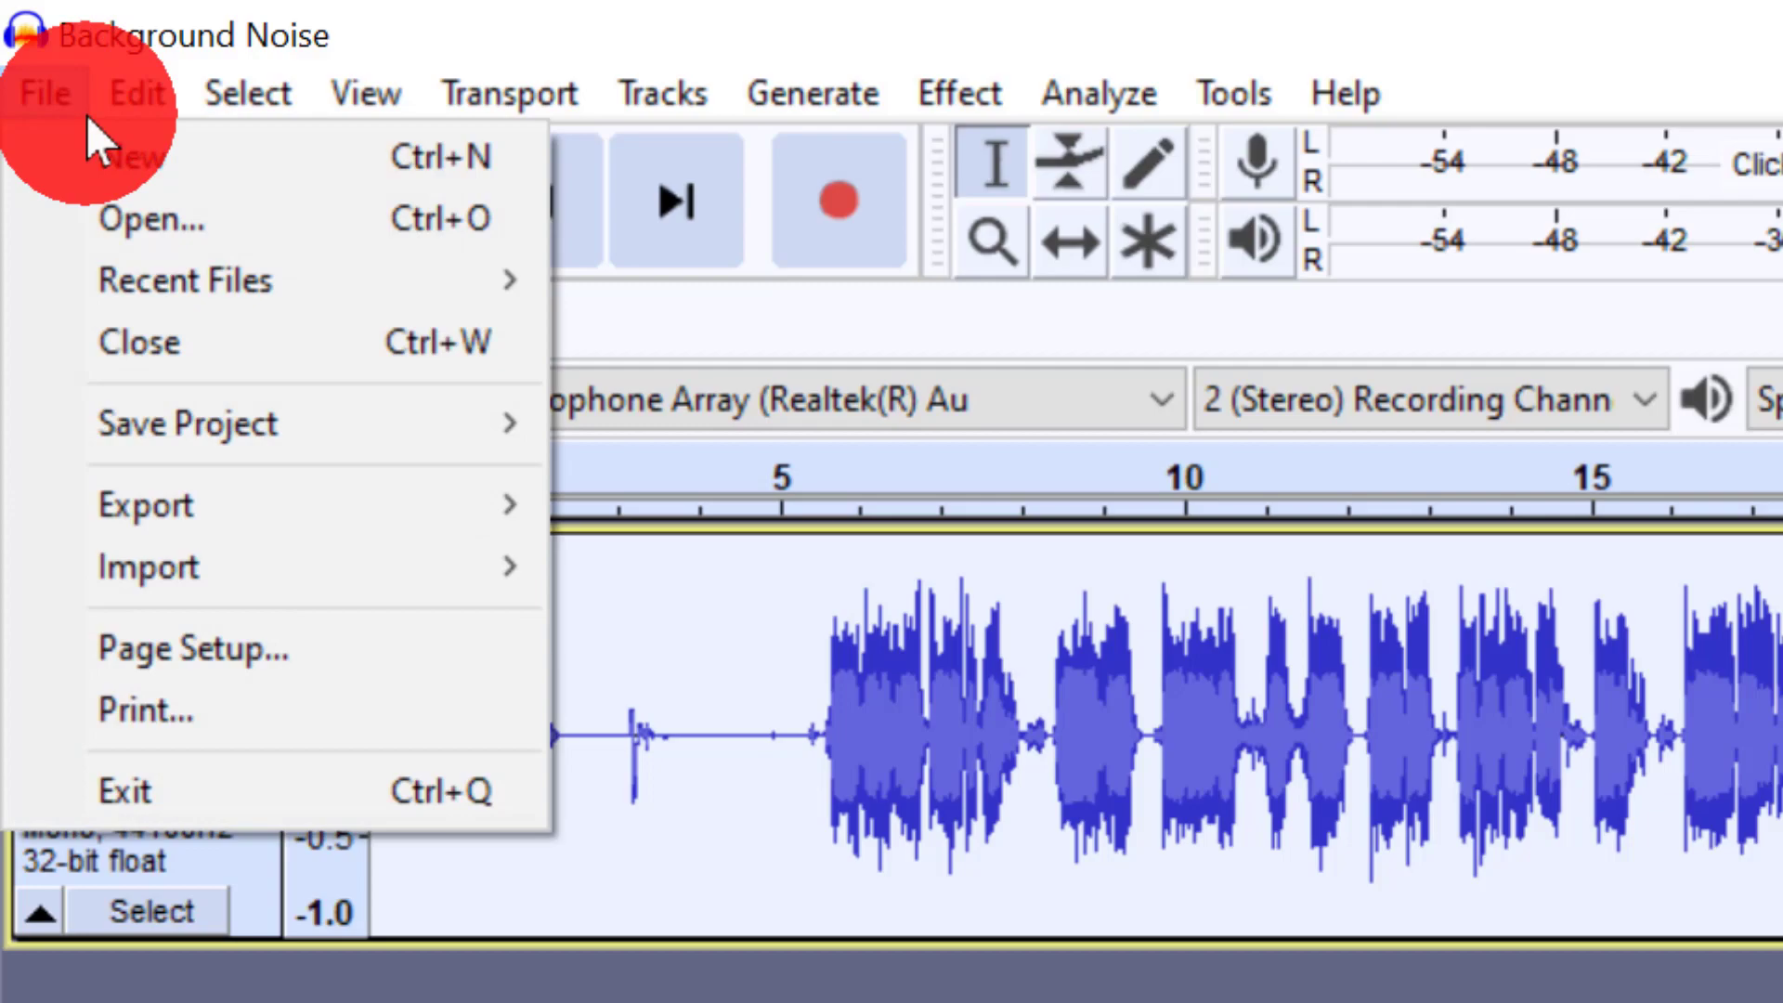
pyautogui.moveTo(194, 498)
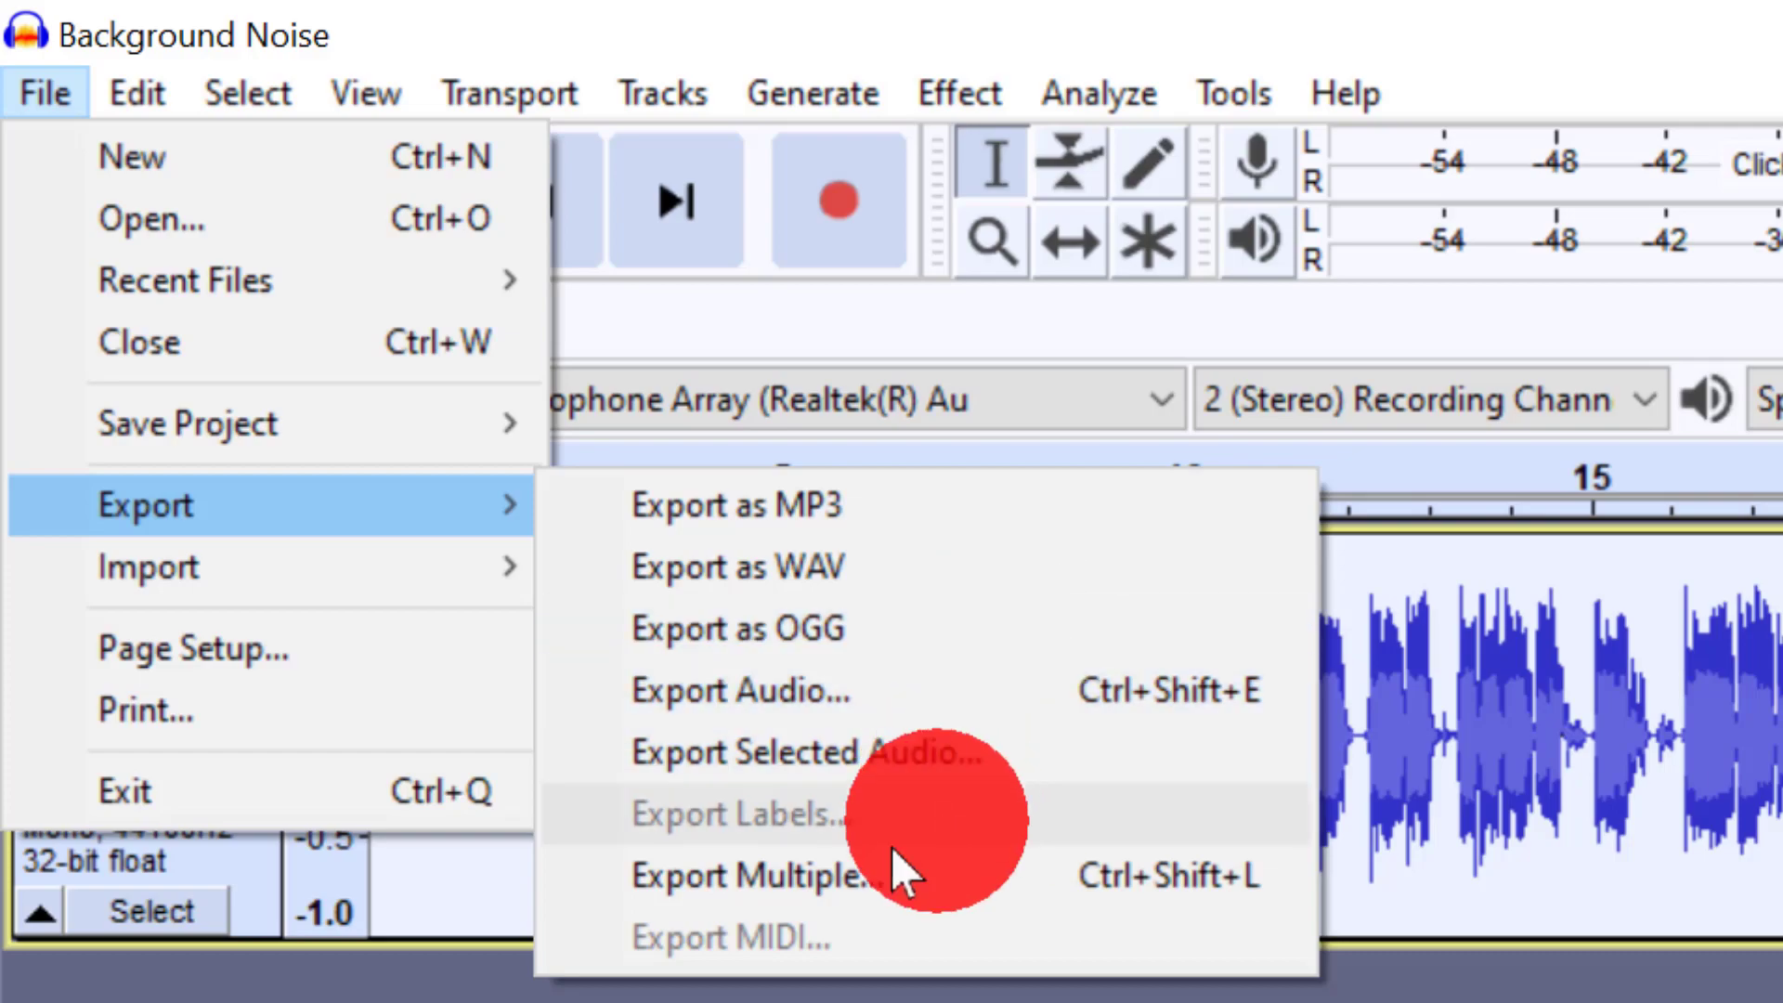
pyautogui.click(904, 511)
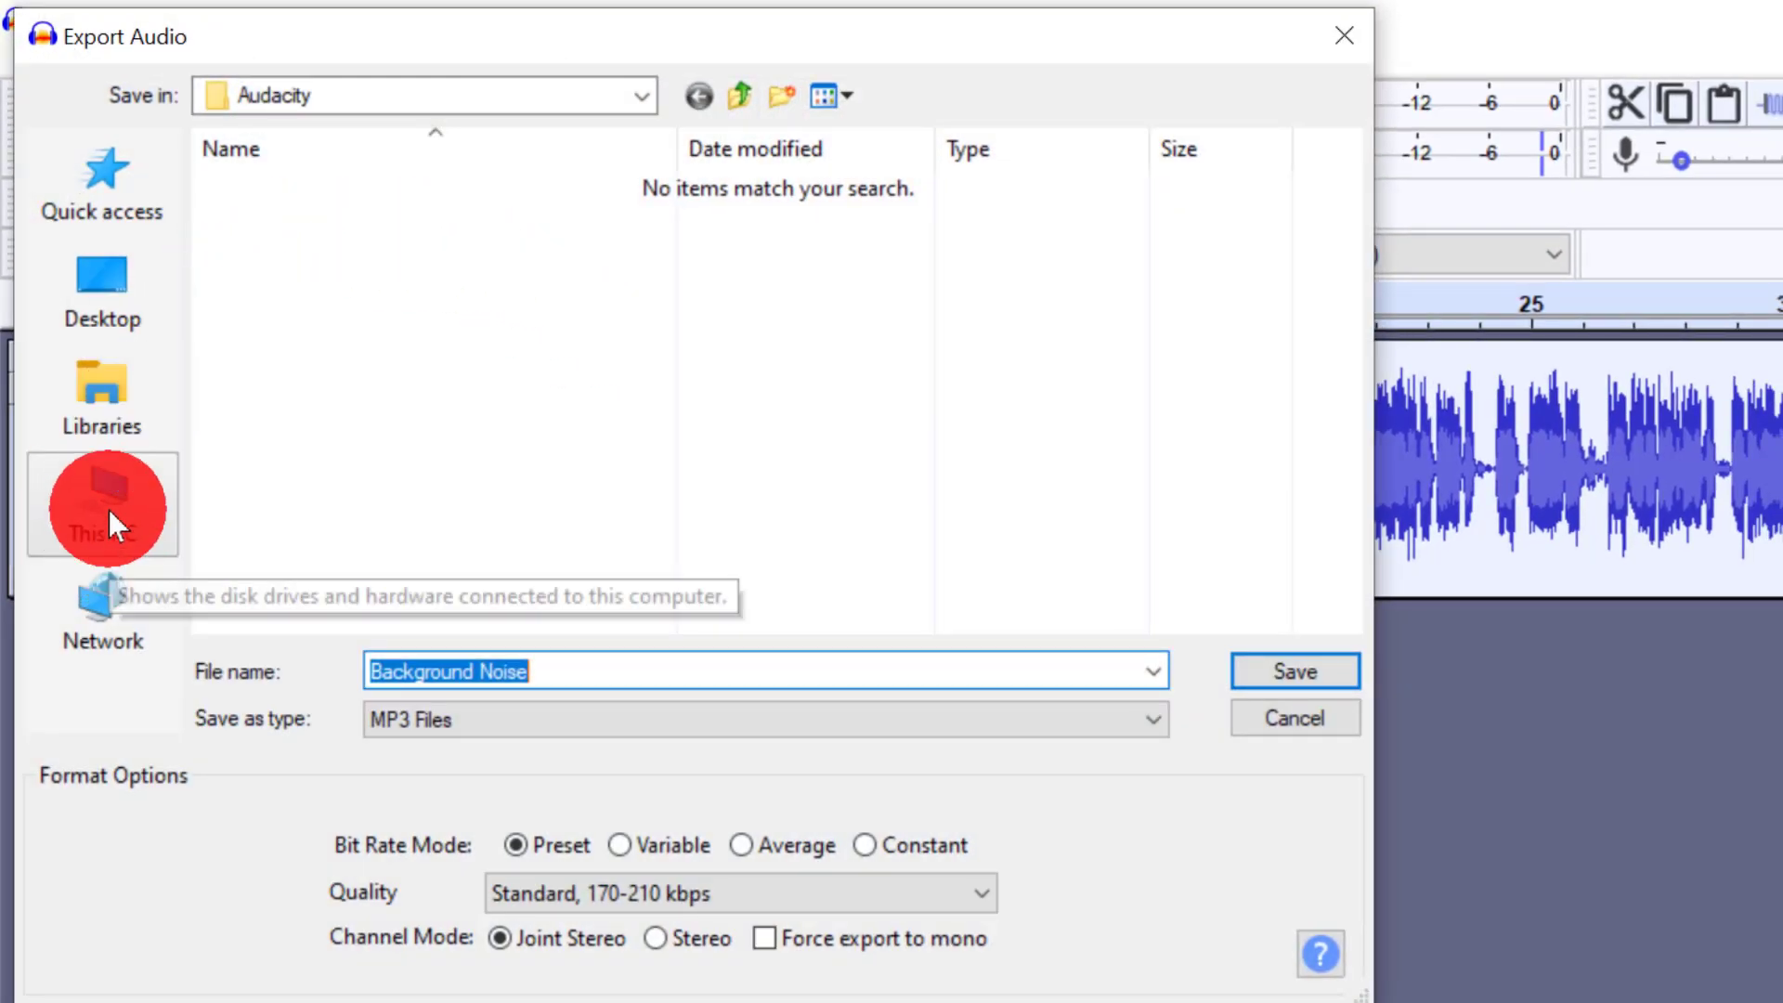
pyautogui.click(116, 450)
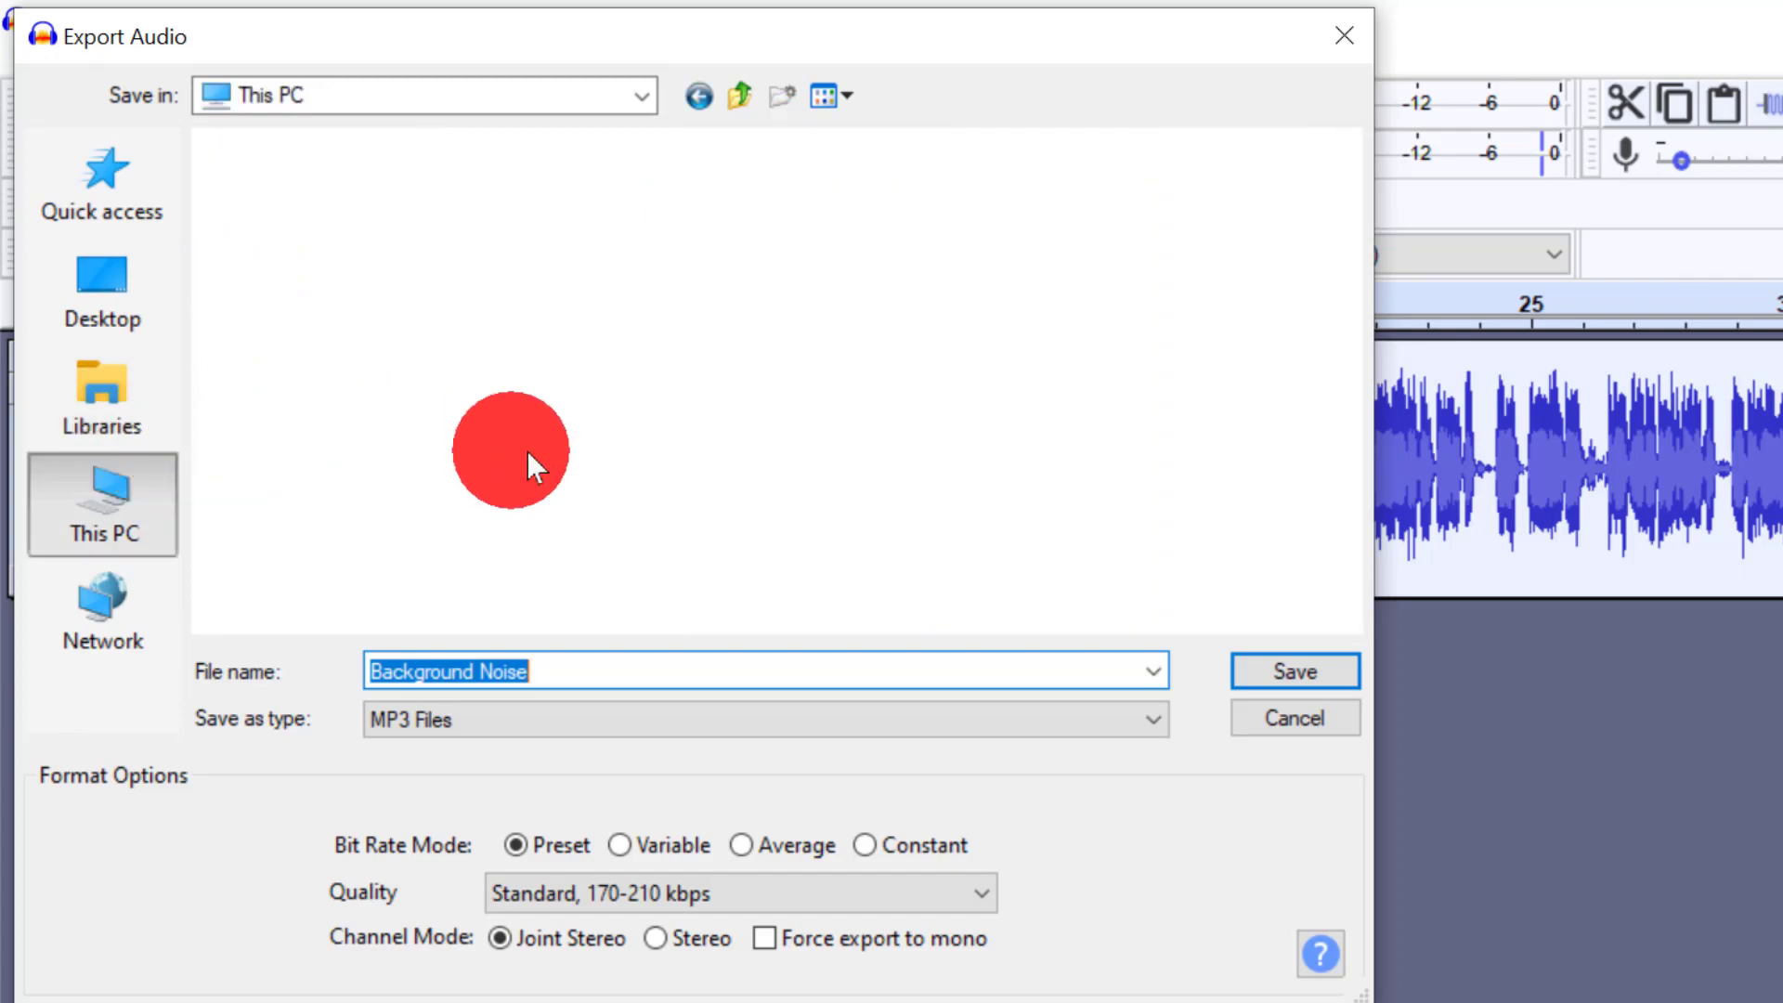
pyautogui.scroll(-1, 715, 466)
pyautogui.doubleClick(732, 487)
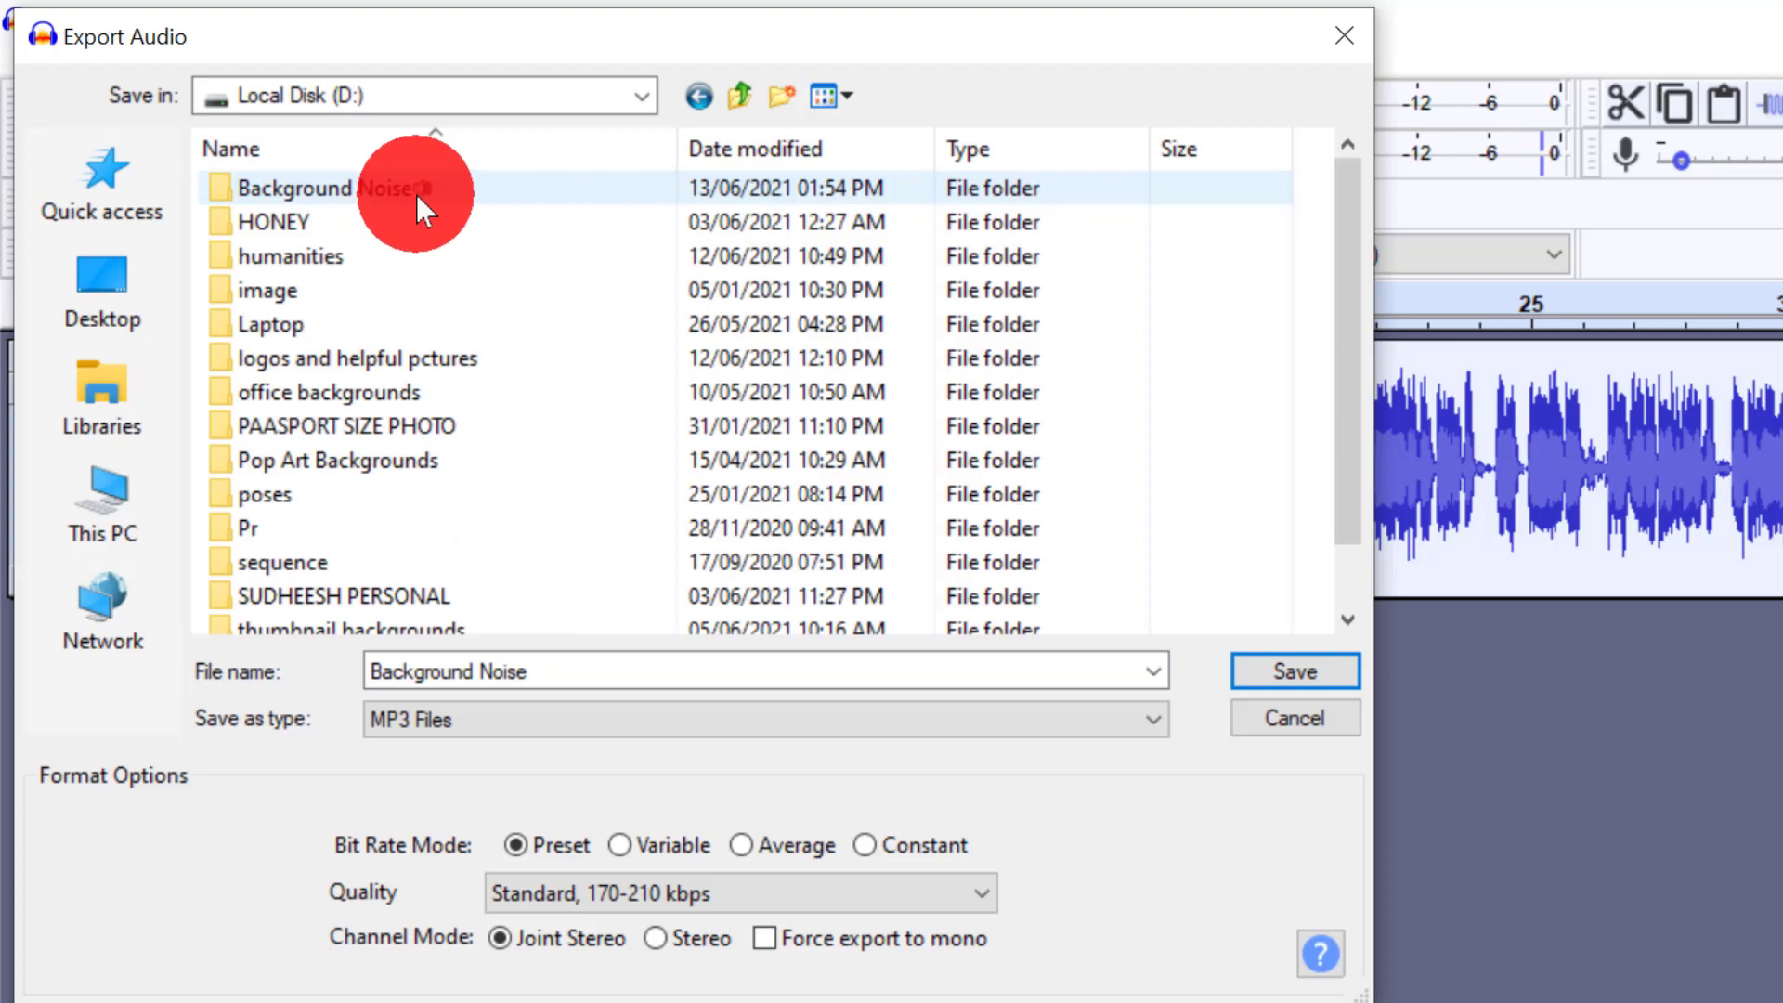
pyautogui.doubleClick(416, 193)
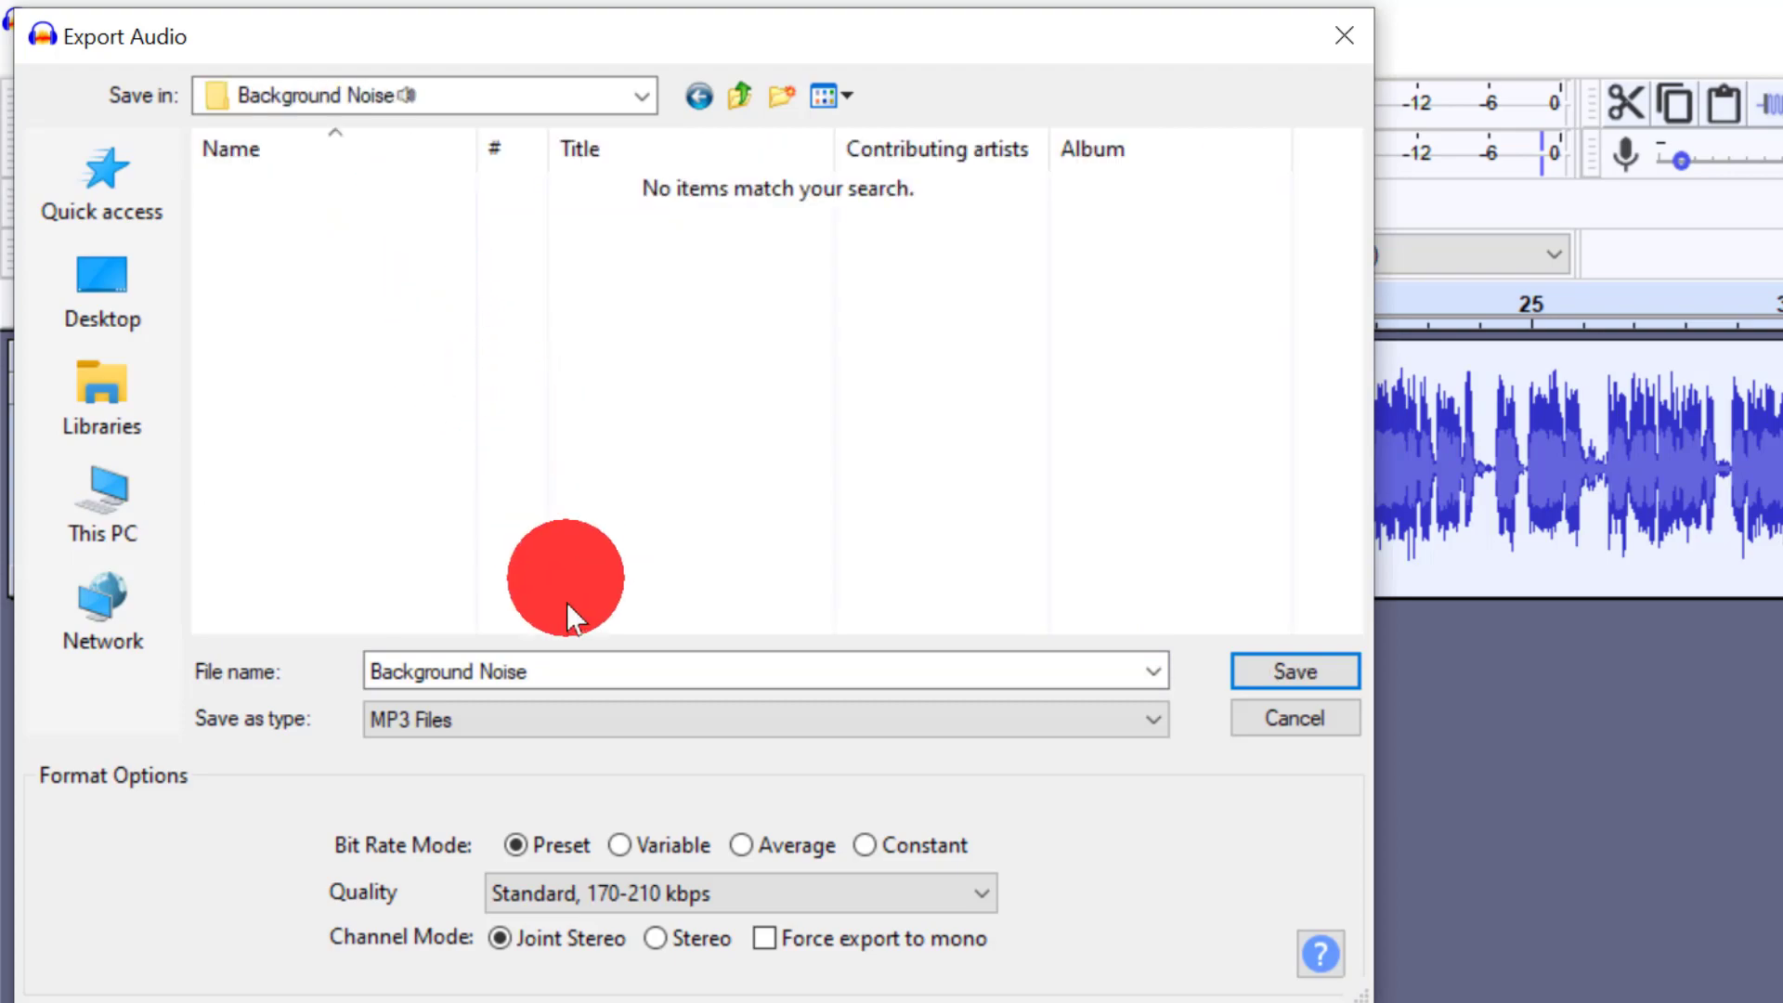
# Save the MP3 as Background Noise Removed and finish the export with the Album Title value removed from its metadata
pyautogui.doubleClick(581, 665)
pyautogui.click(600, 665)
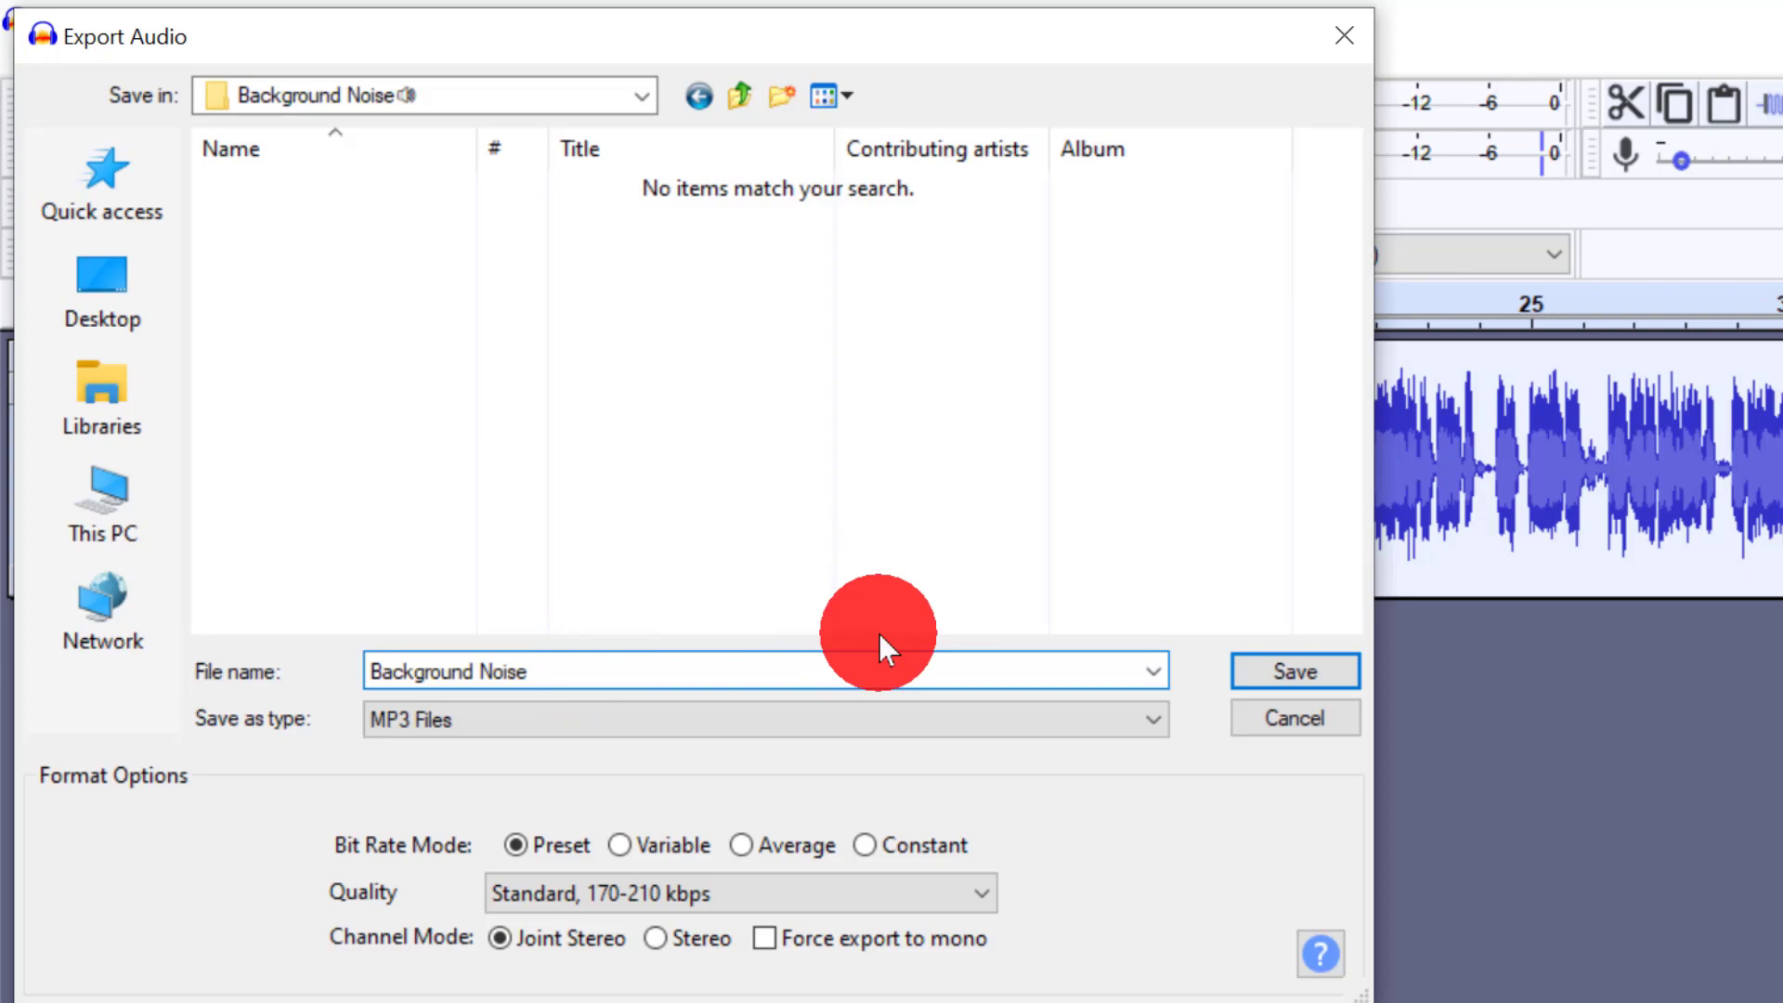
pyautogui.write('Removed')
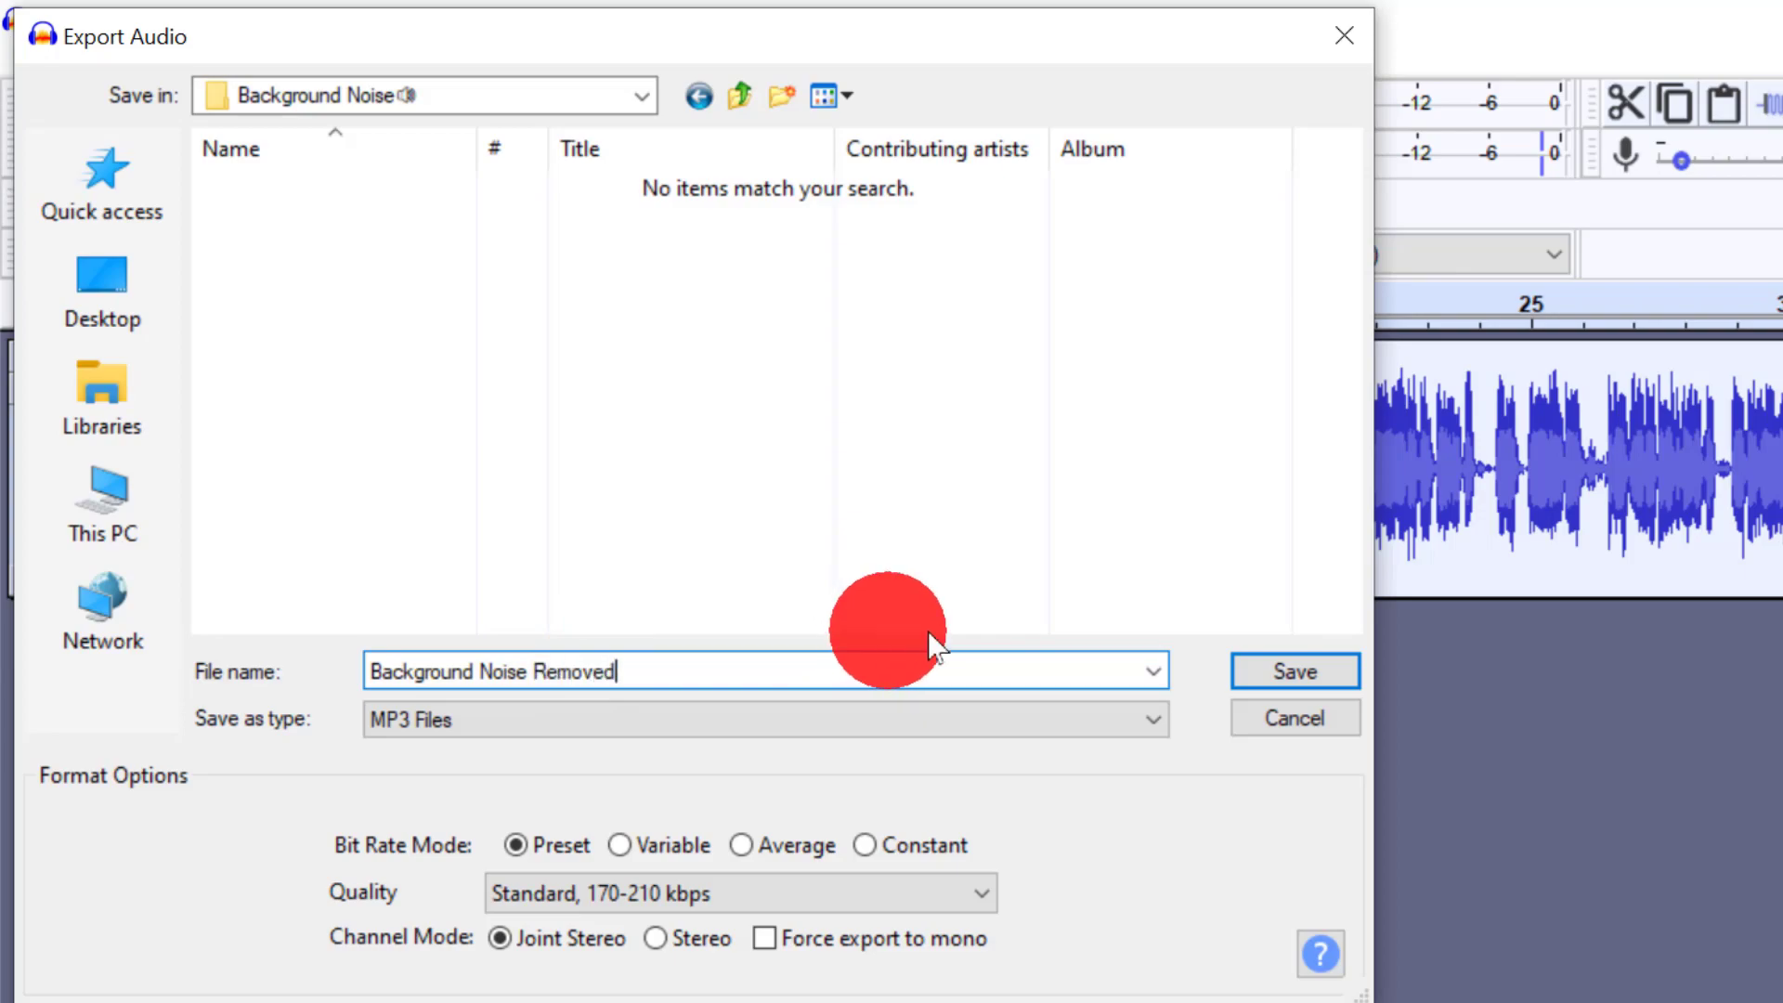
pyautogui.click(1300, 670)
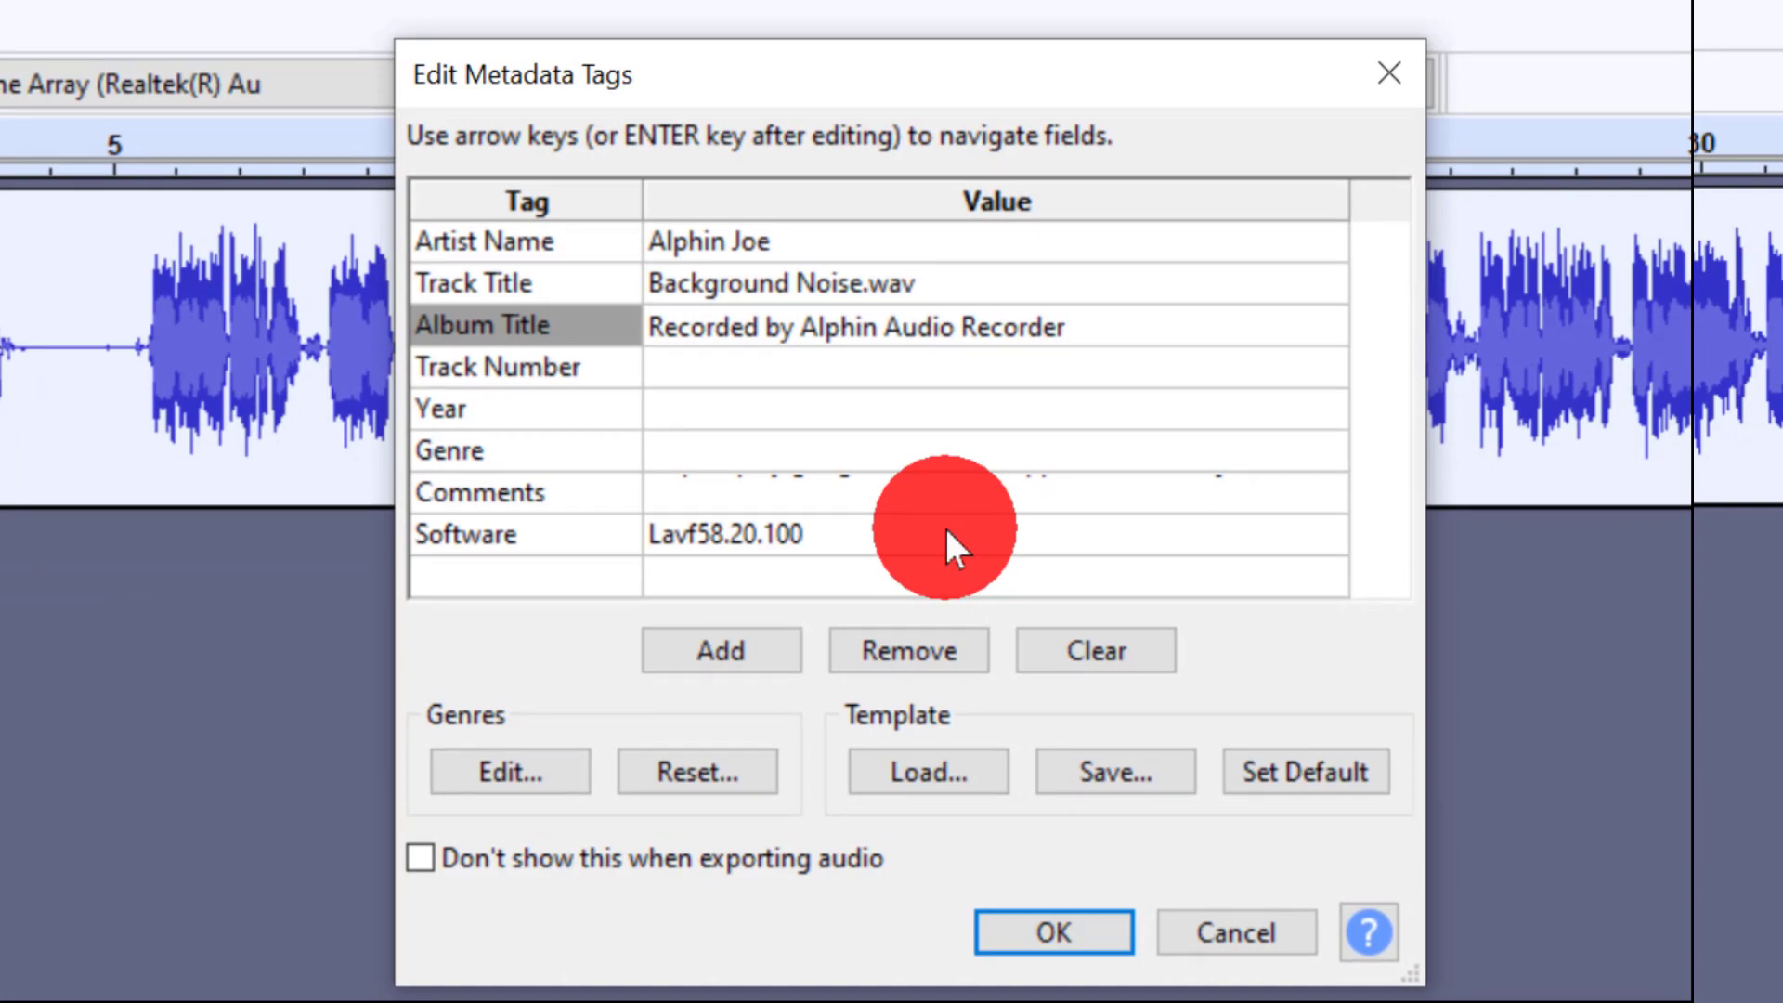
pyautogui.click(909, 650)
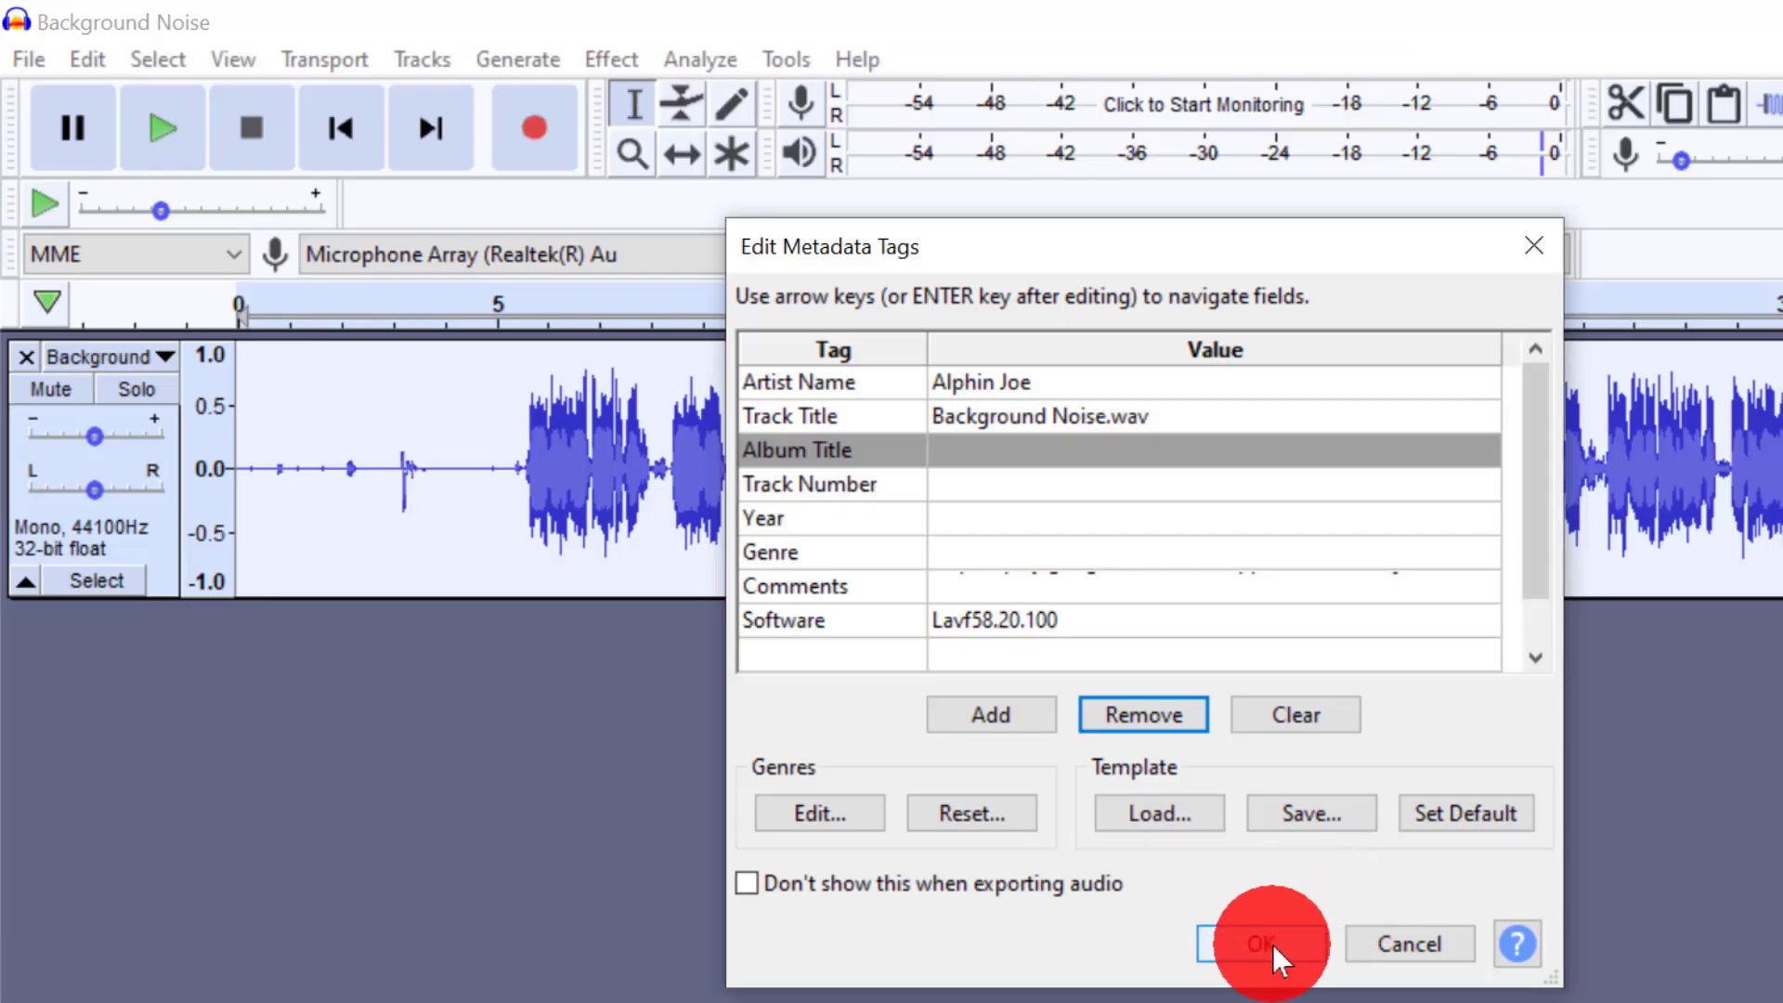
pyautogui.click(1262, 944)
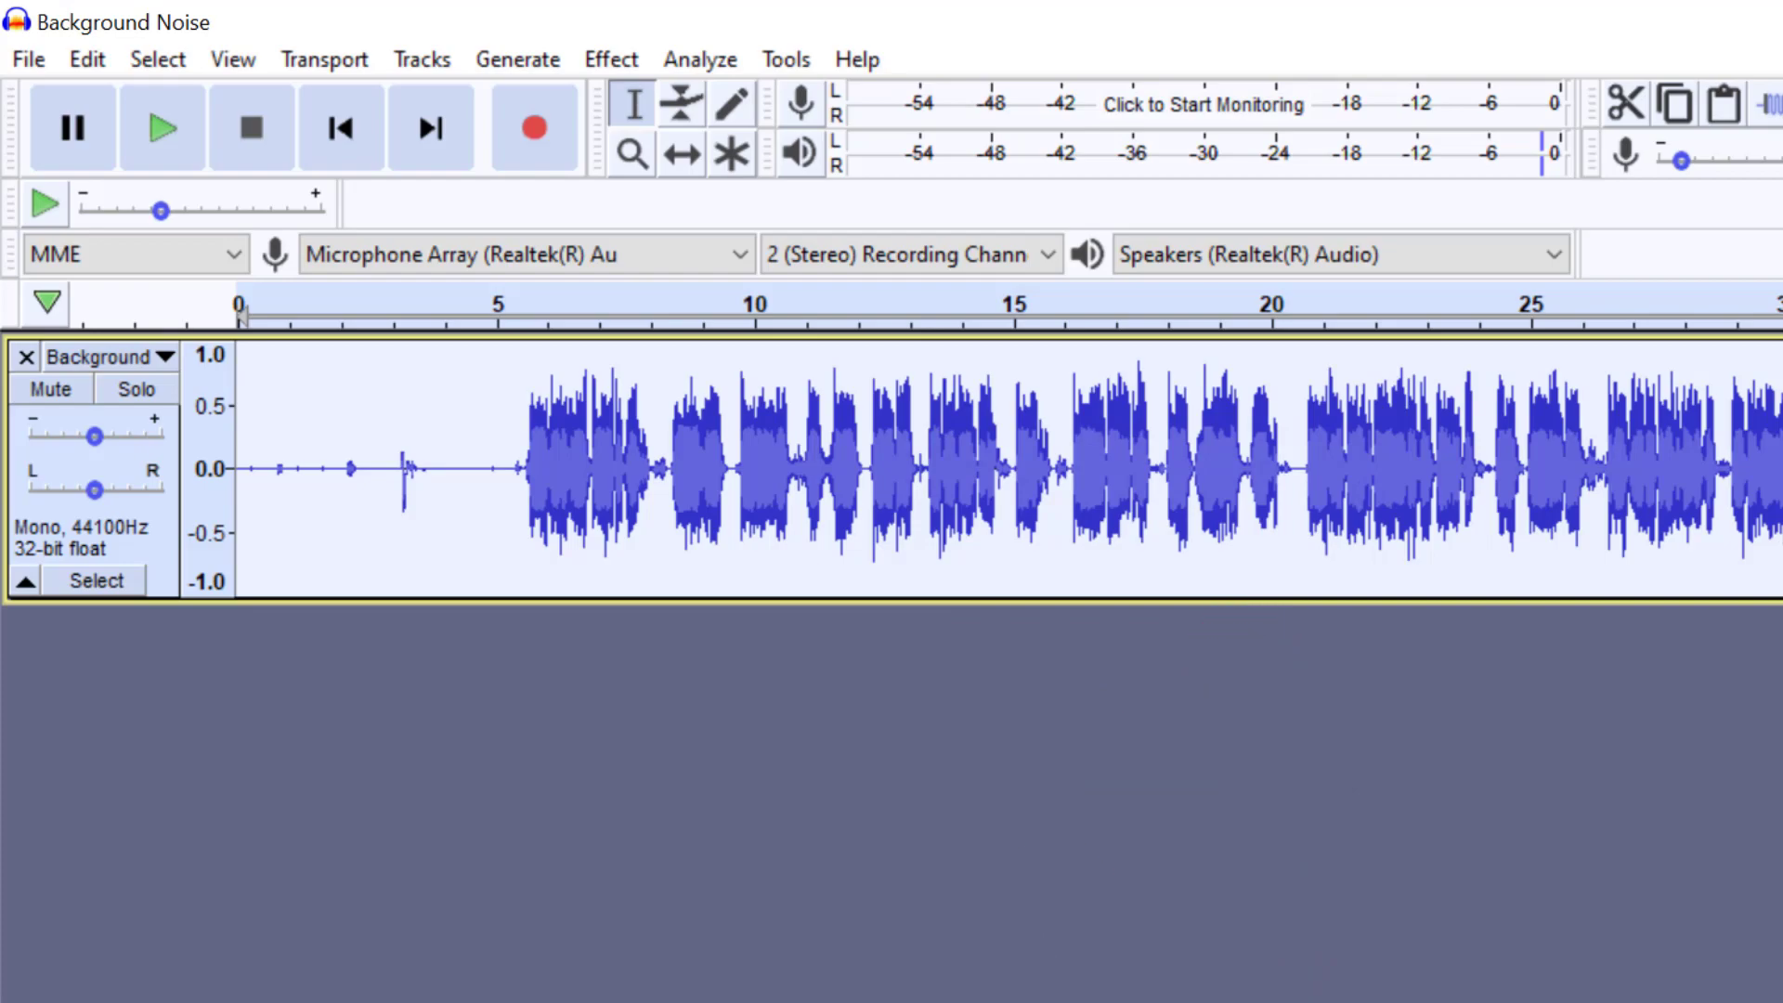
# Switch to the Background Noise folder in File Explorer, play the exported noise-removed file and close the player
pyautogui.click(820, 914)
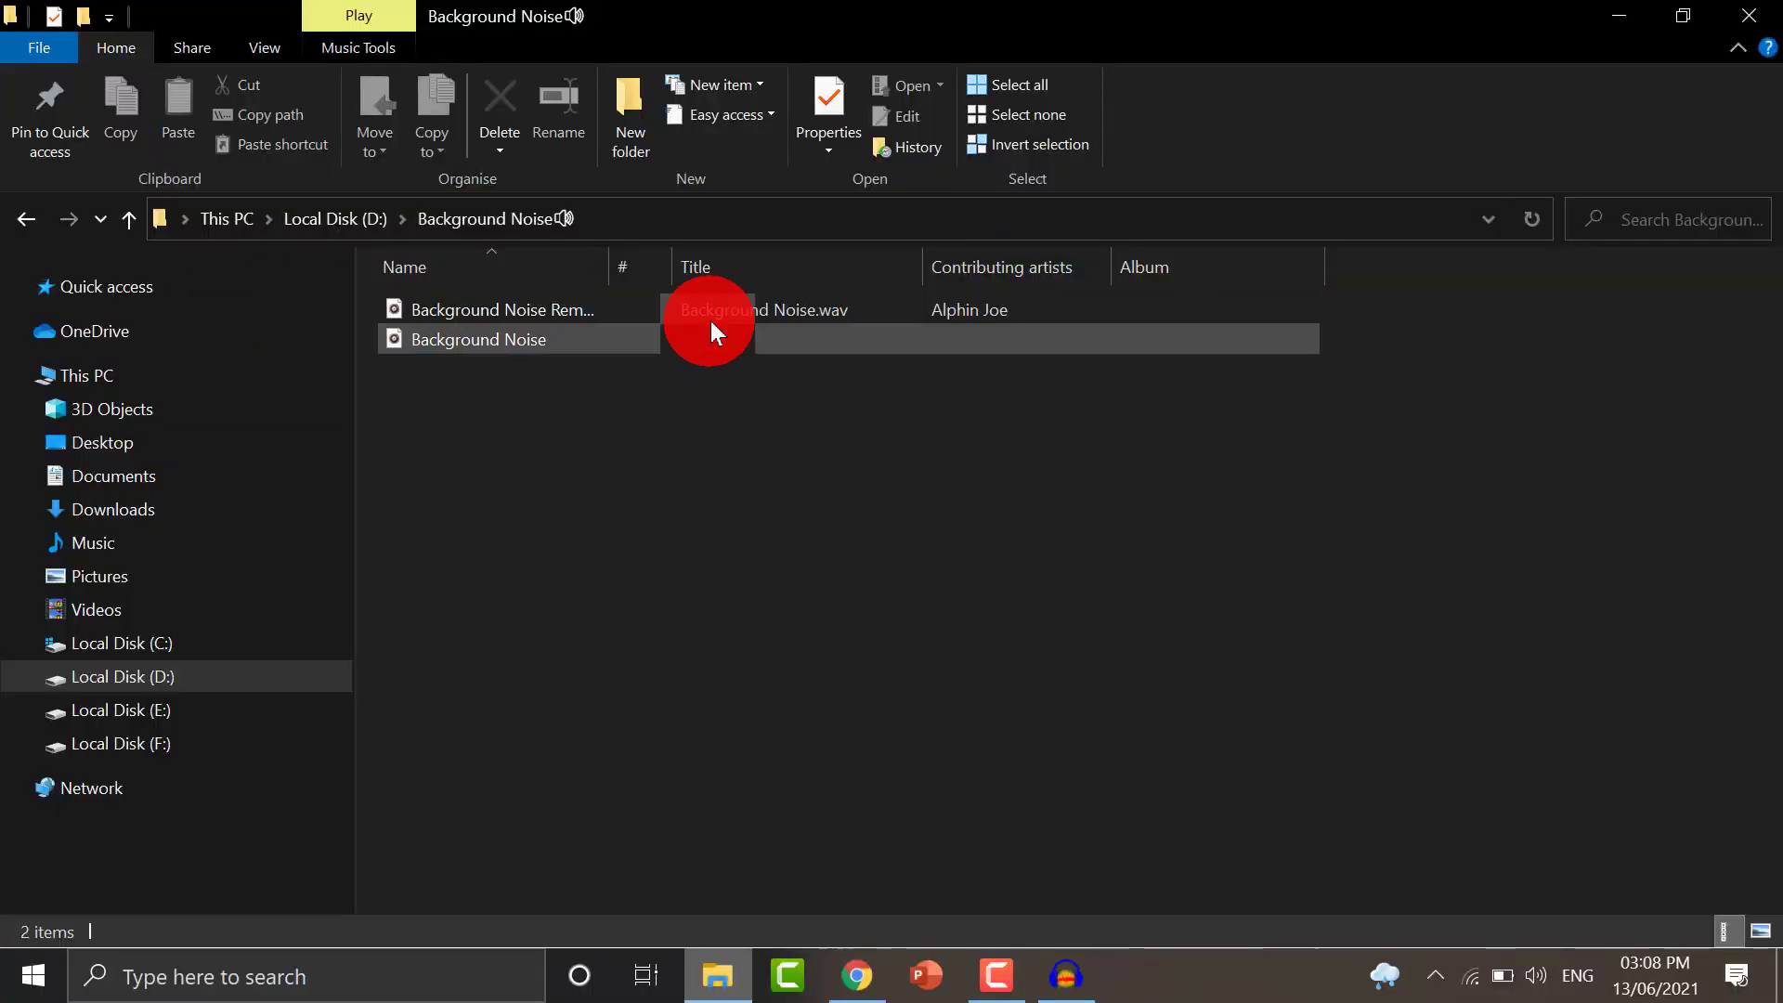
pyautogui.click(747, 307)
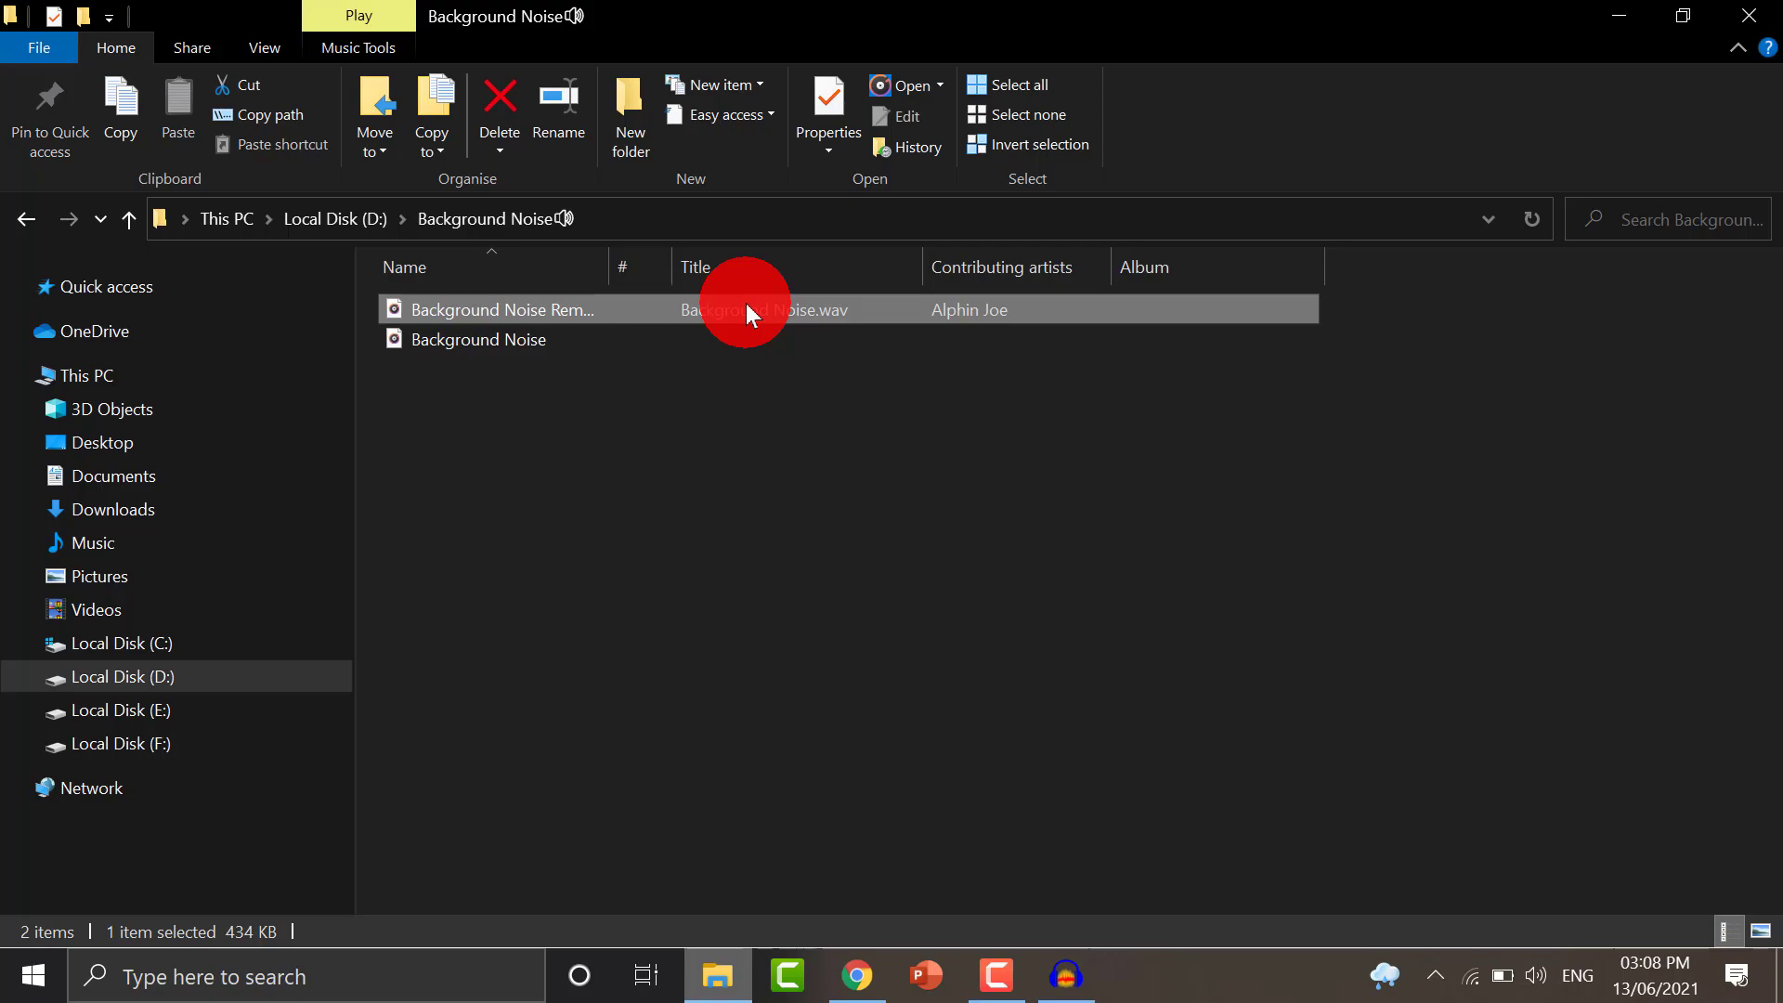
pyautogui.doubleClick(745, 303)
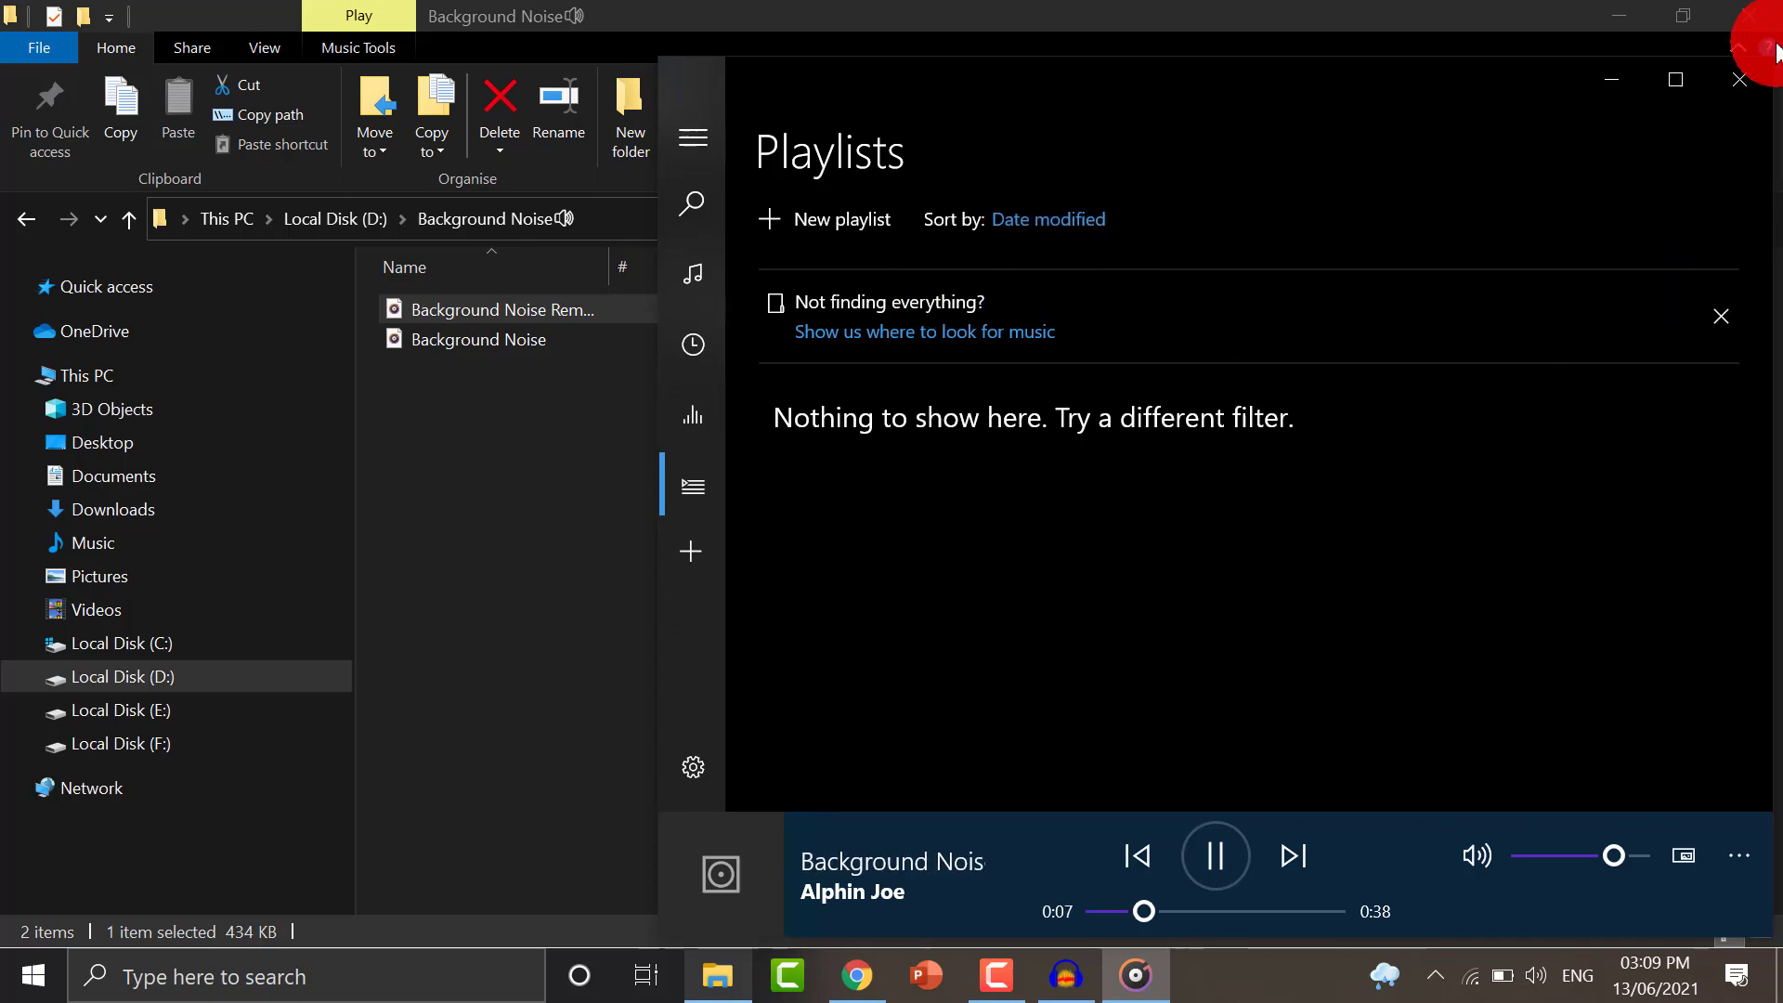
pyautogui.click(1739, 79)
# Play the original Background Noise recording for comparison, close the player and deselect the file
pyautogui.click(461, 340)
pyautogui.doubleClick(461, 340)
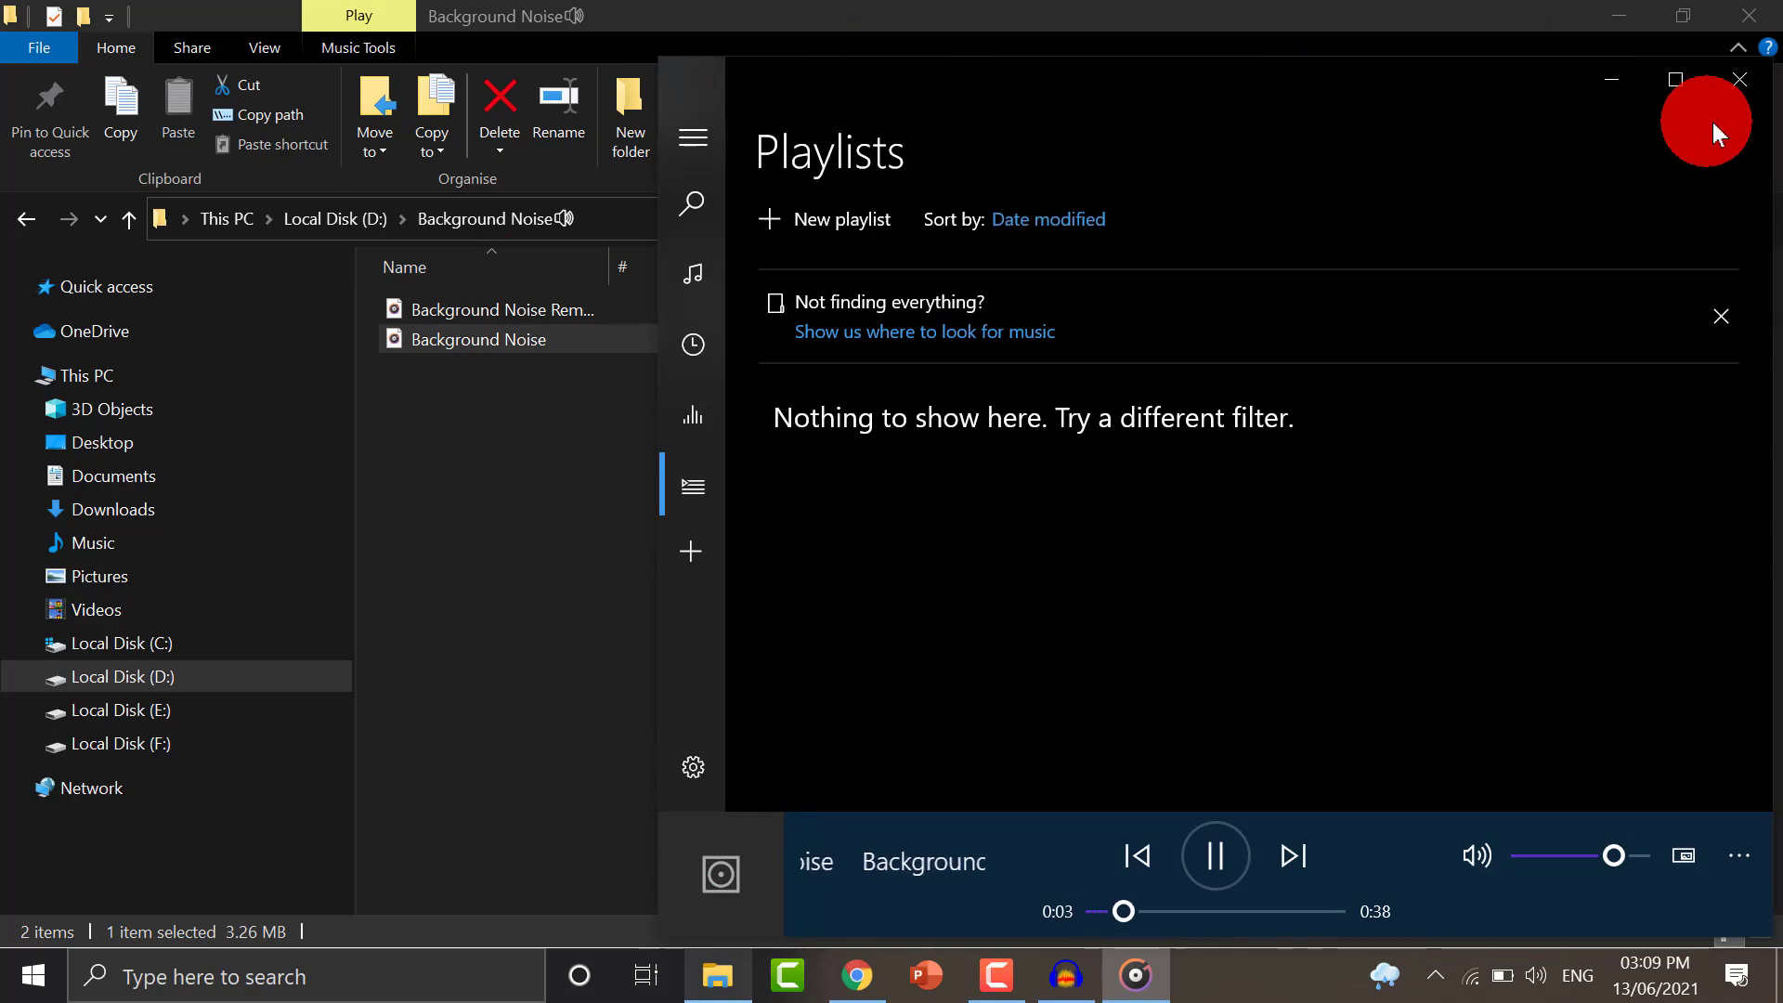
pyautogui.click(1739, 79)
pyautogui.click(973, 425)
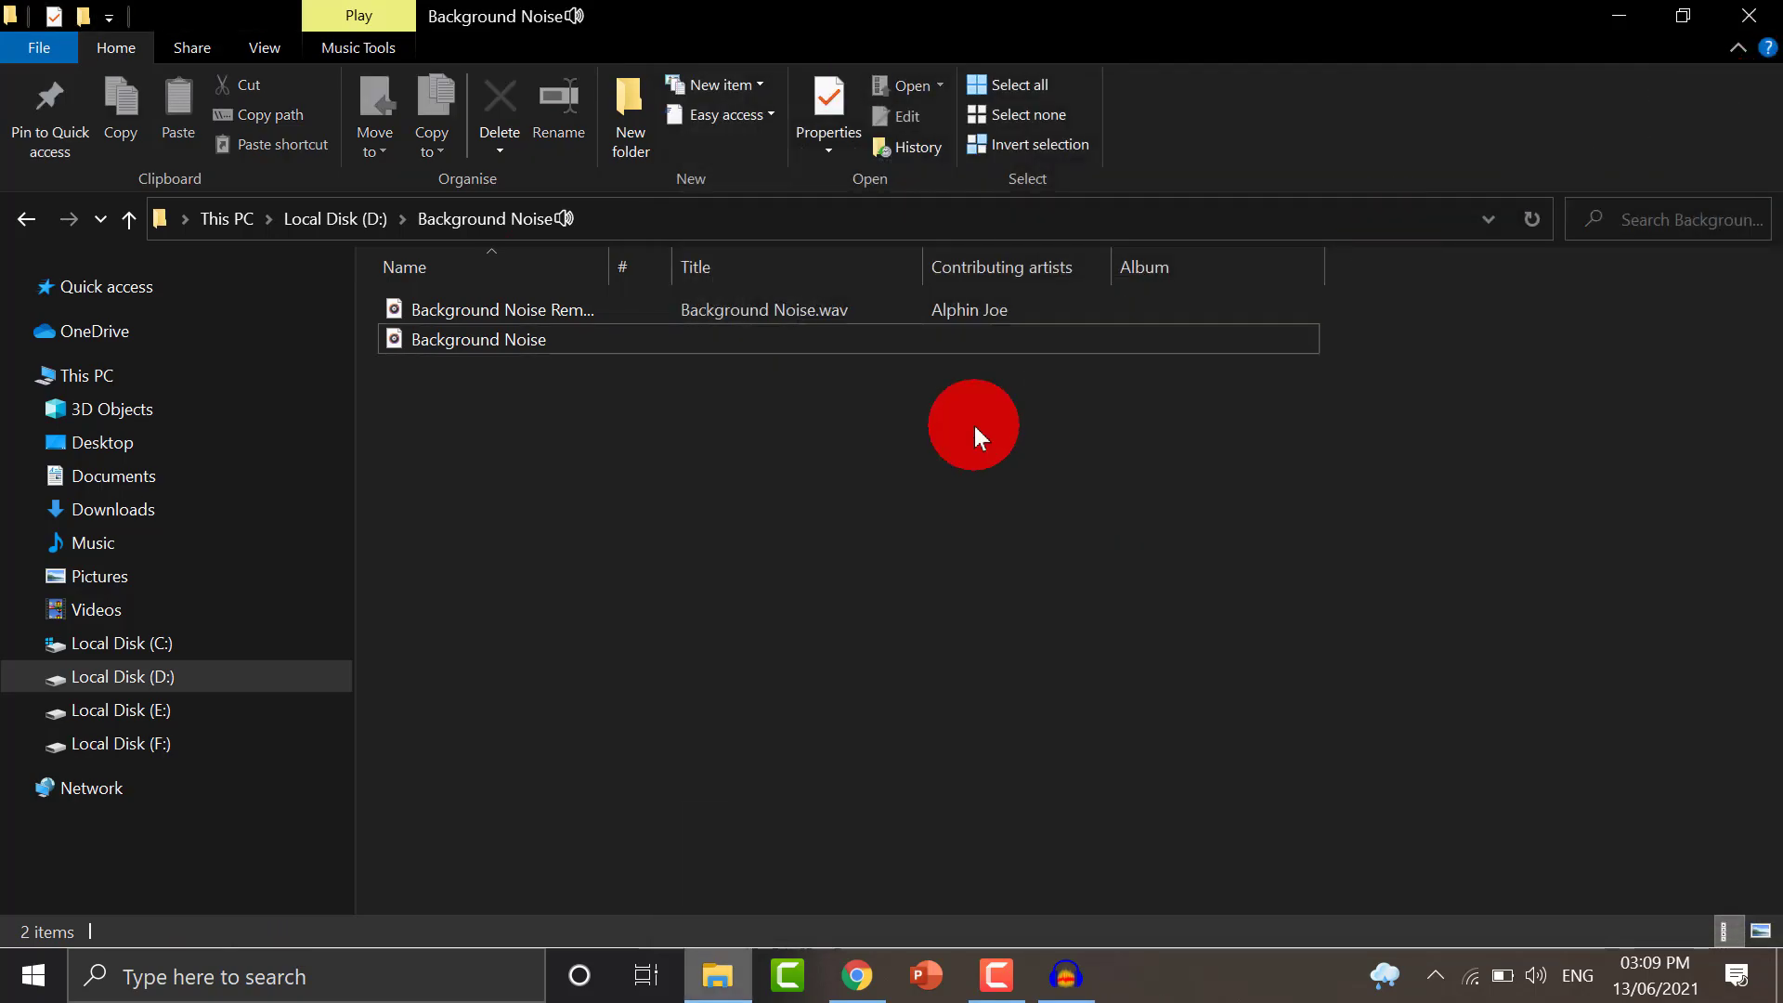